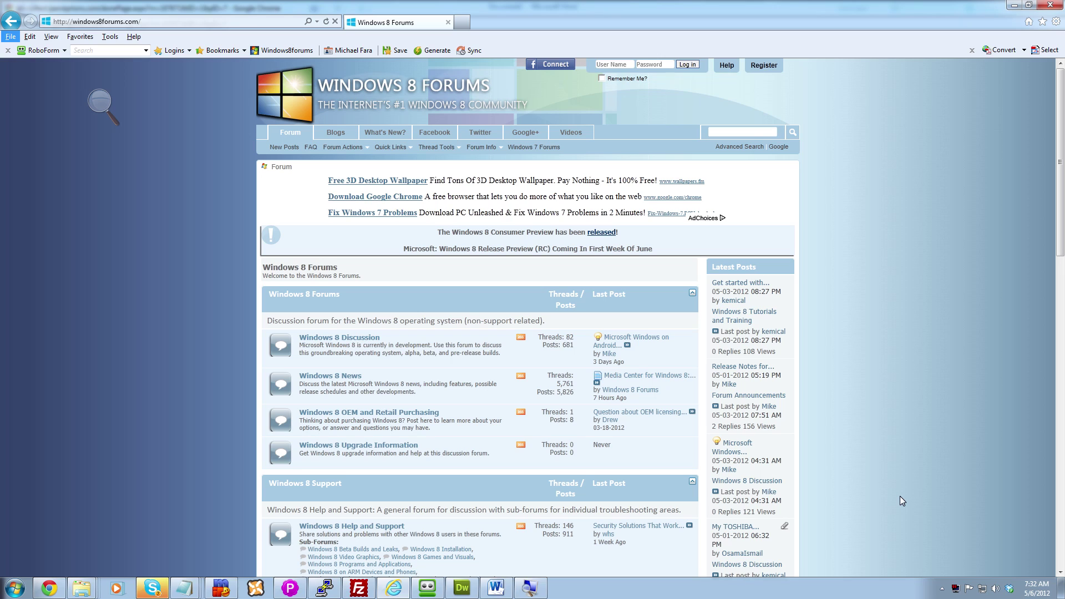
Open the site's FAQ page and its Board FAQ help topics.
key("Escape")
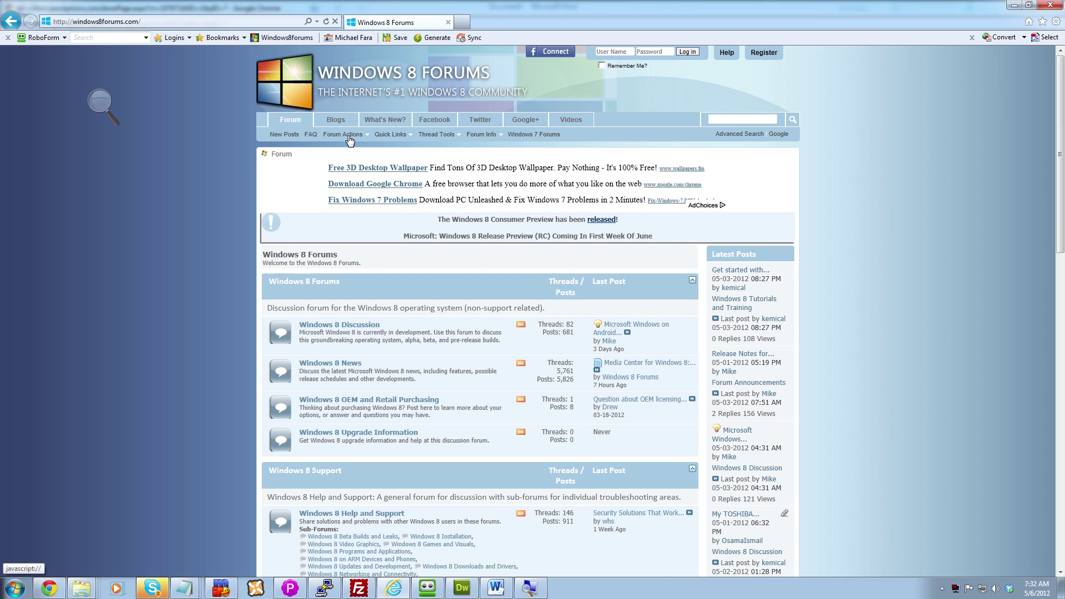
left_click(311, 135)
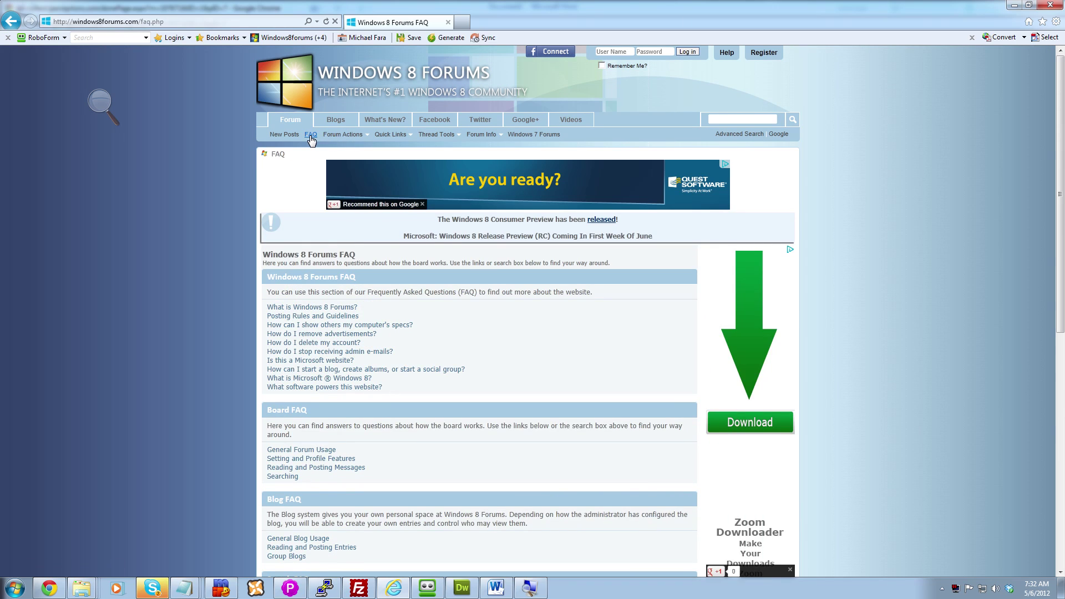
scroll(409, 328, "down", 3)
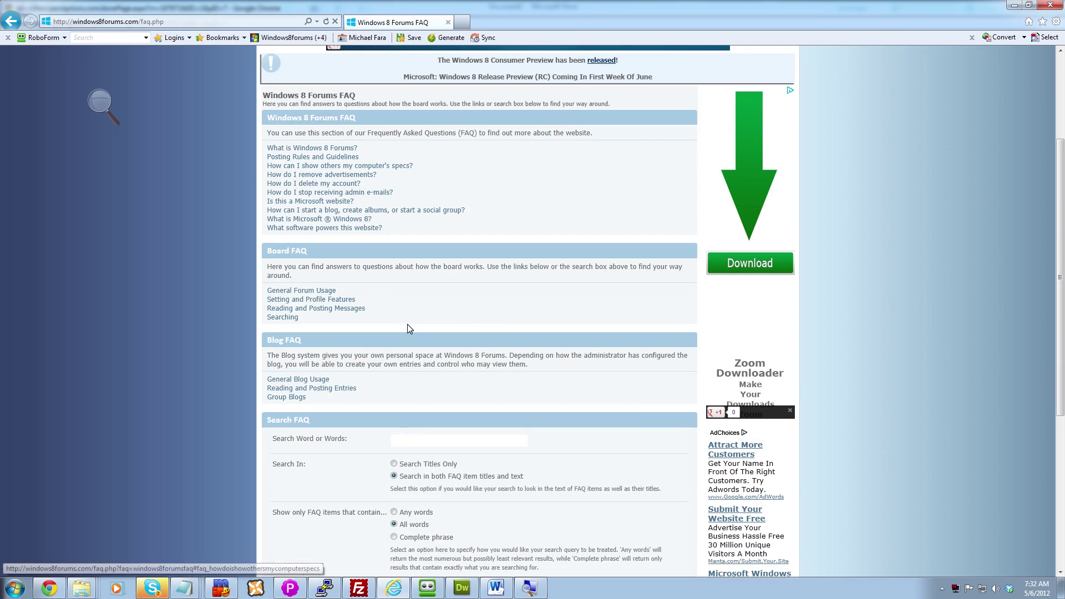
scroll(407, 324, "up", 3)
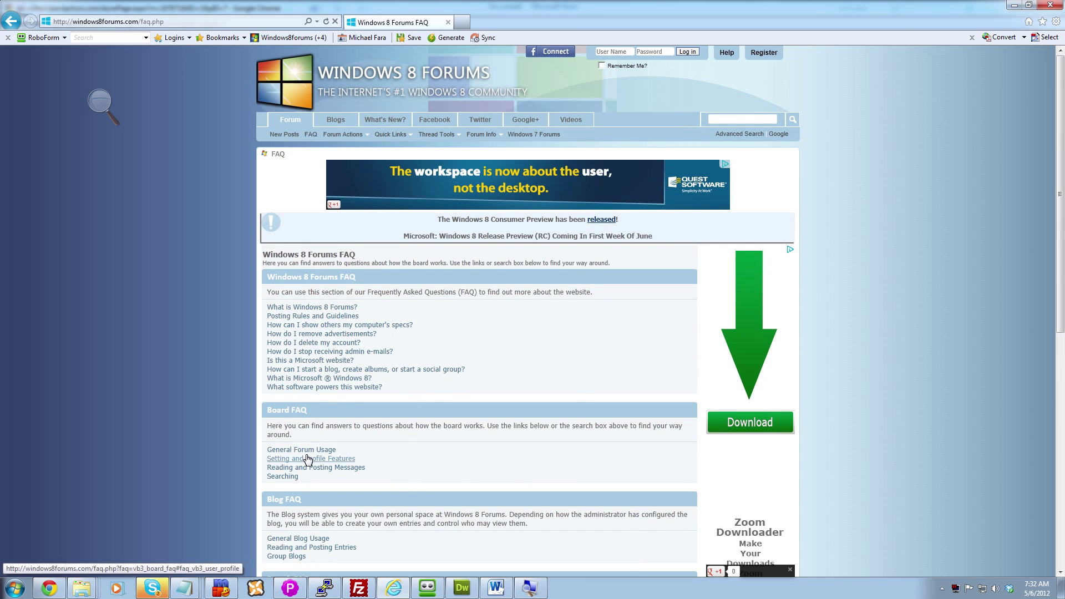
left_click(308, 460)
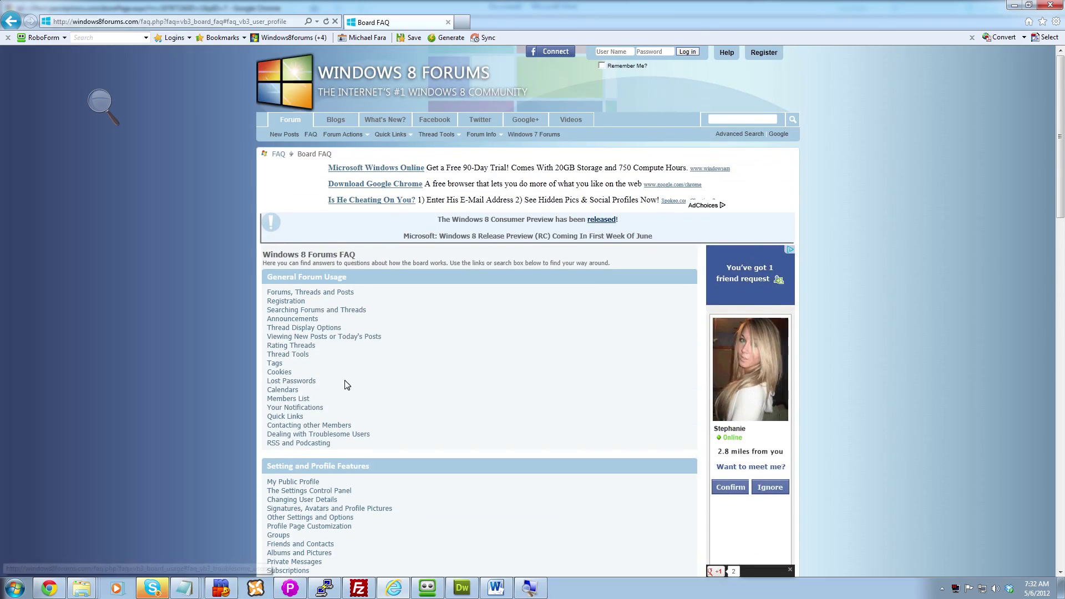
Read the Forums, Threads and Posts topic, then return through the FAQ pages to the forum home.
left_click(334, 293)
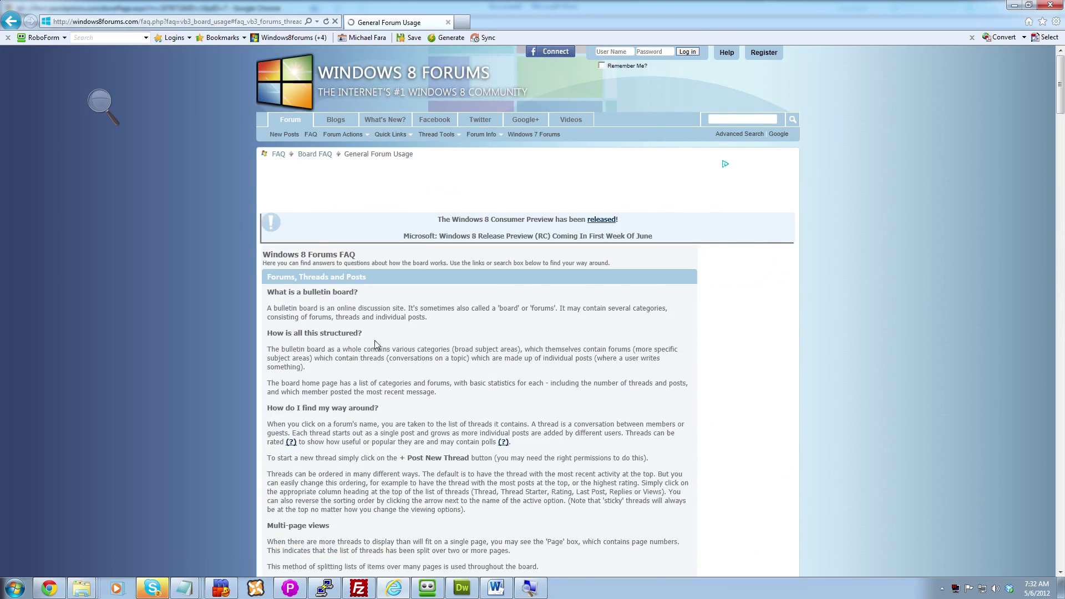
scroll(388, 360, "down", 10)
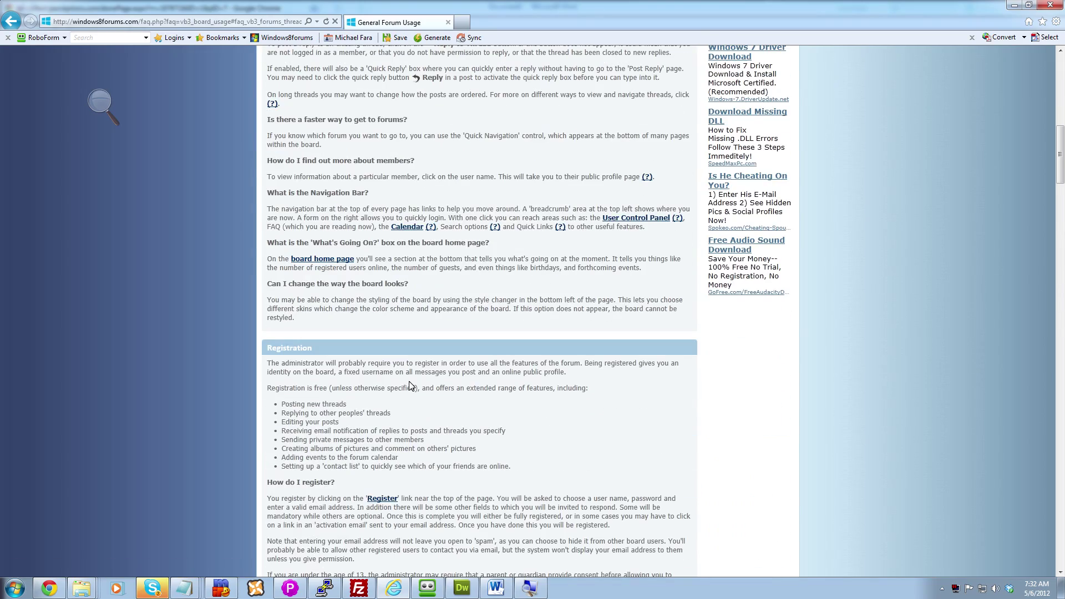
scroll(410, 385, "up", 15)
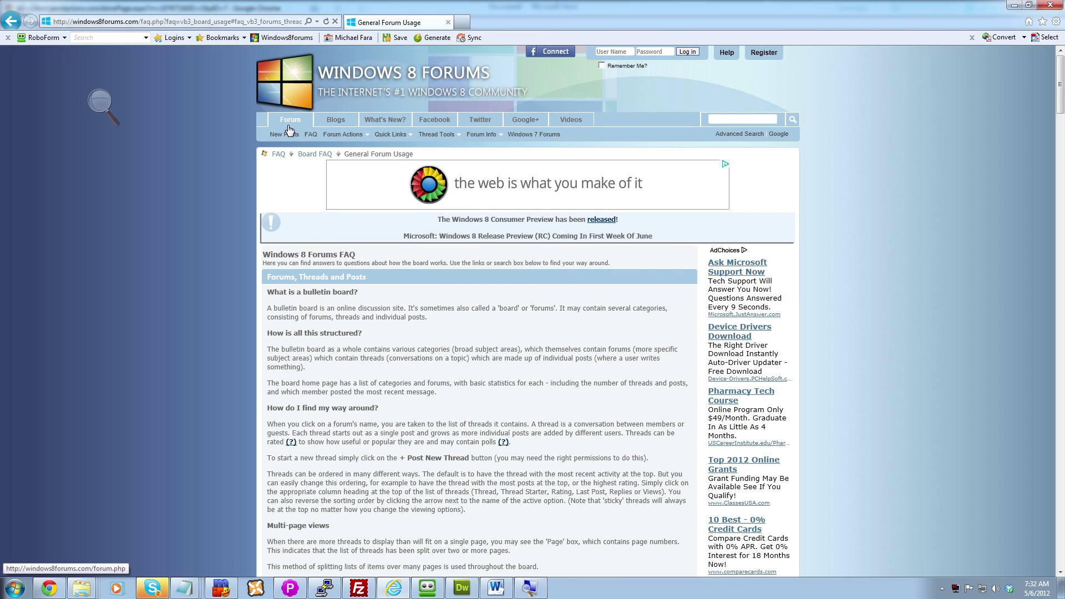
left_click(314, 154)
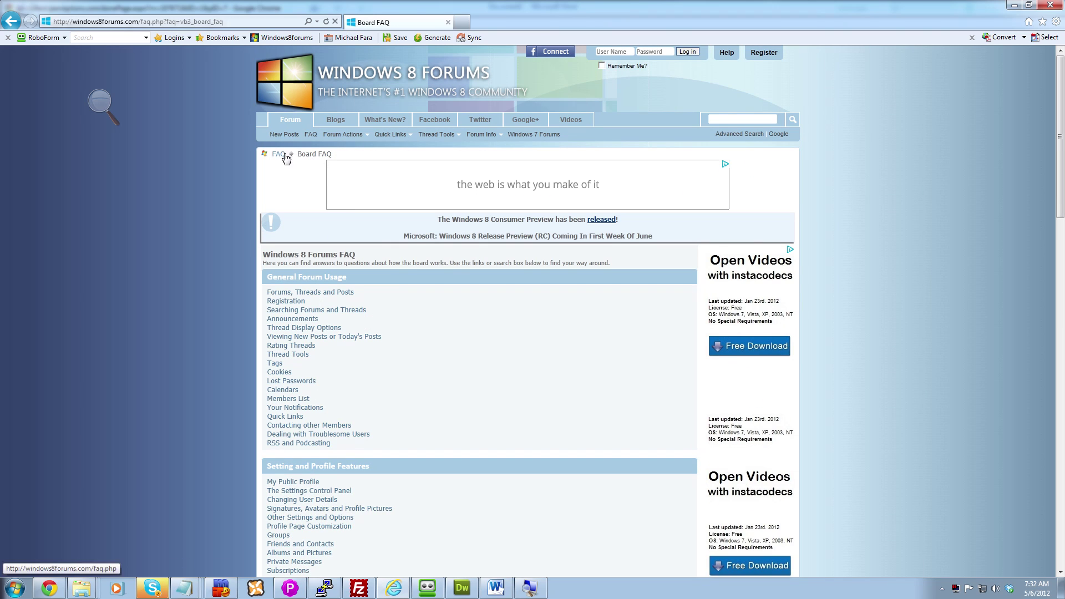
left_click(284, 156)
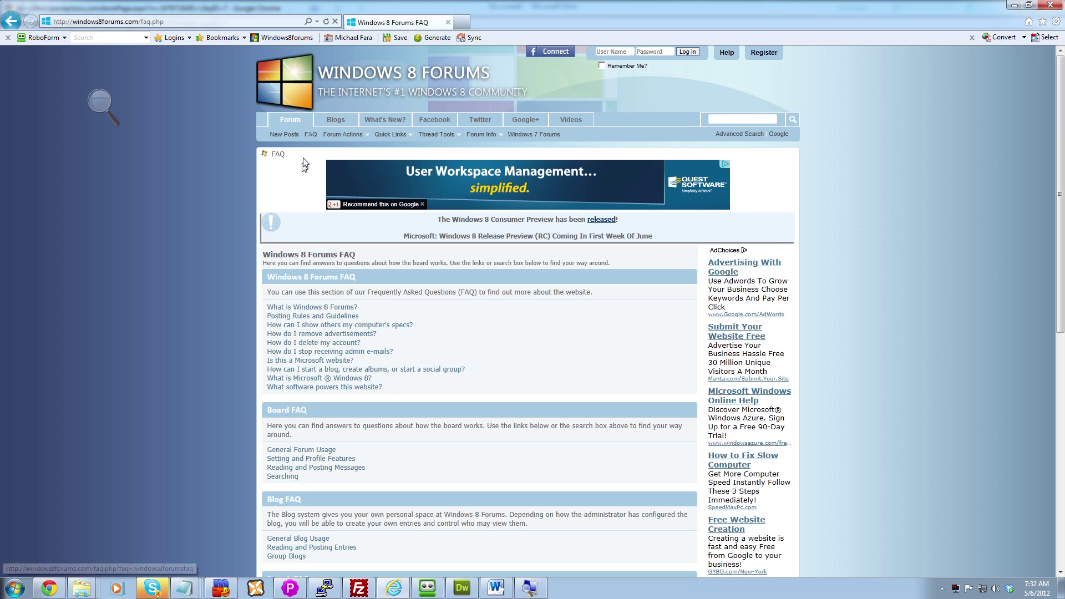
left_click(295, 121)
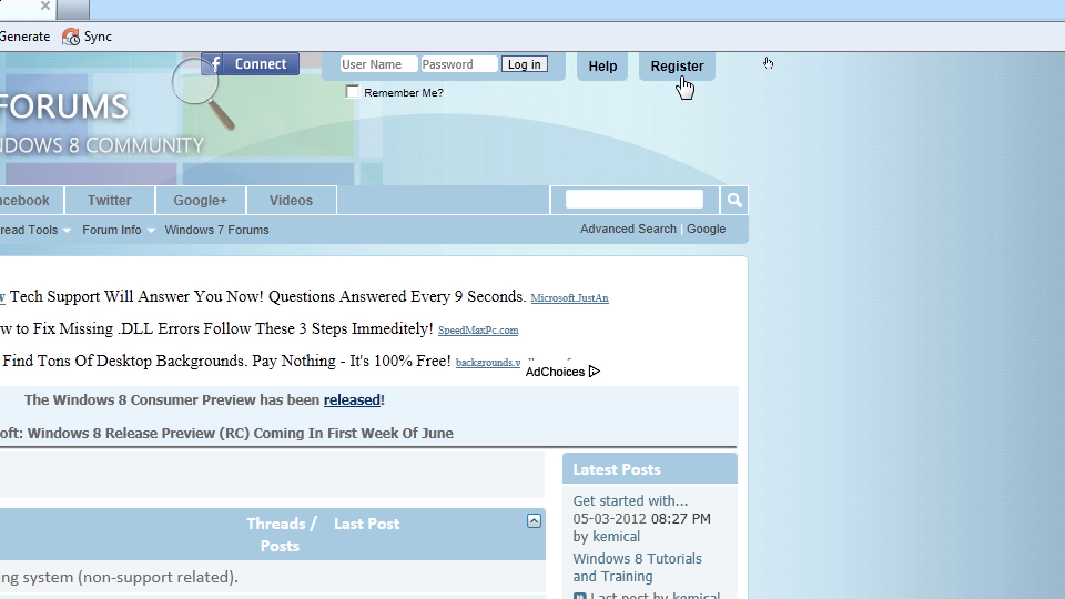
Open the Register form for a new Windows 8 Forums account.
left_click(684, 88)
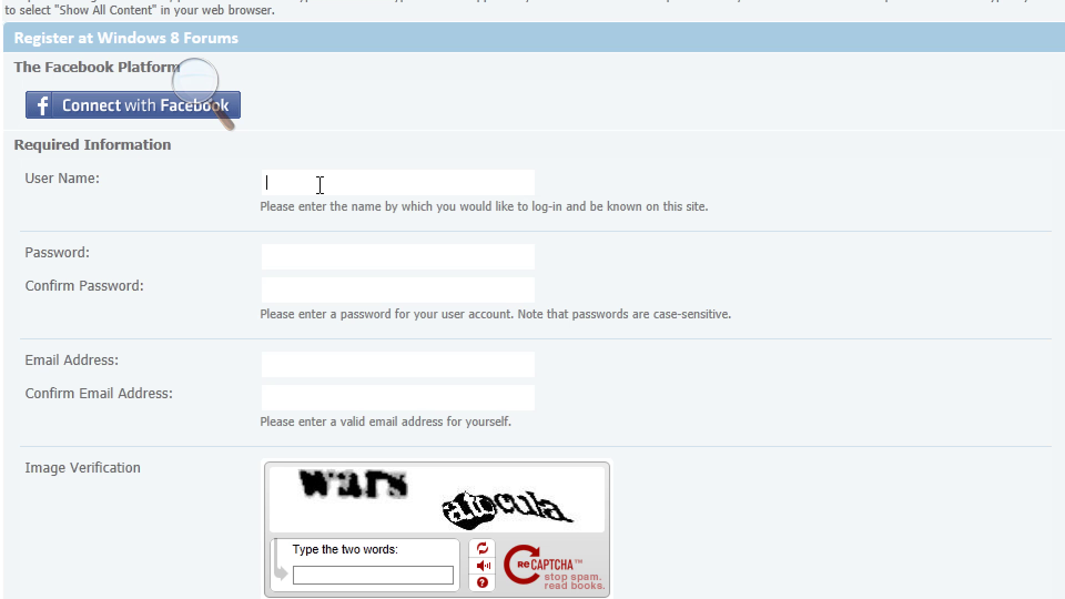
Type a first username attempt into the User Name field.
type("Michael")
Replace the username with the member's full name, removing a stray '&', until it shows valid.
key("BackSpace")
key("BackSpace")
key("BackSpace")
key("BackSpace")
key("BackSpace")
key("BackSpace")
key("BackSpace")
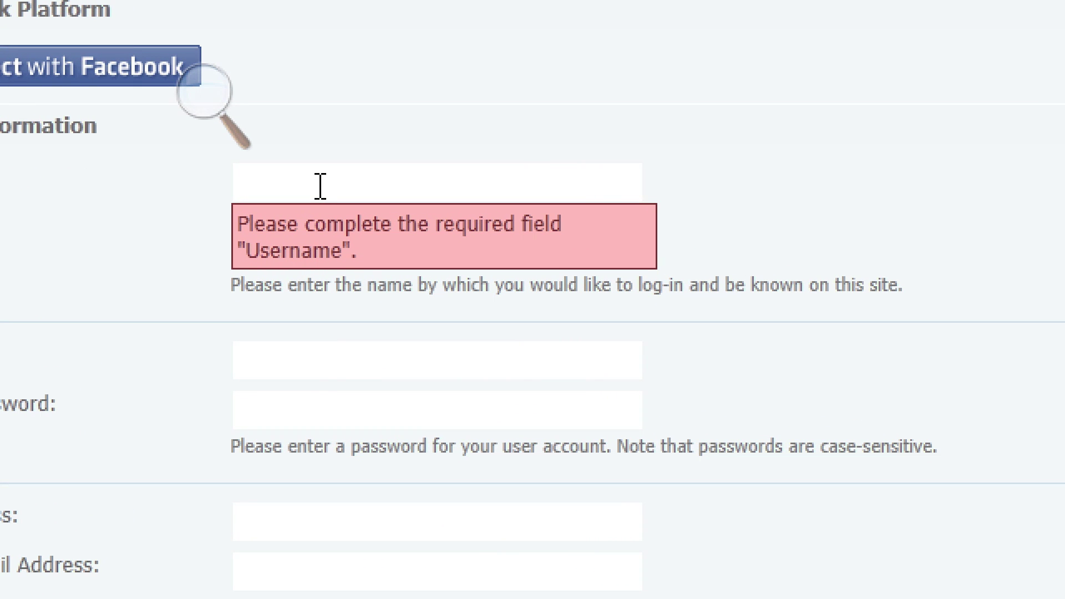
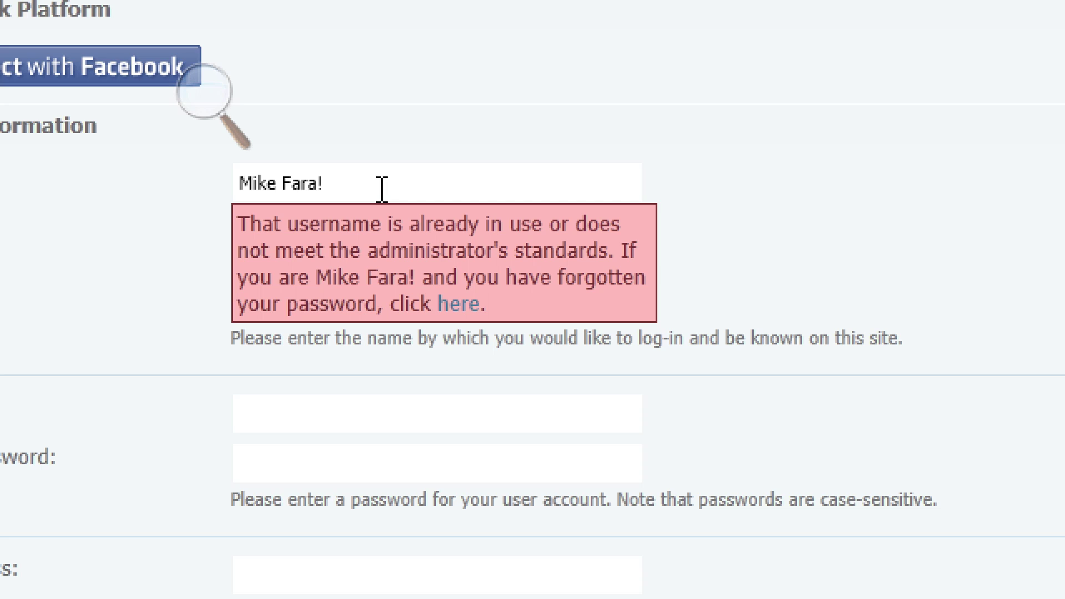
type("&")
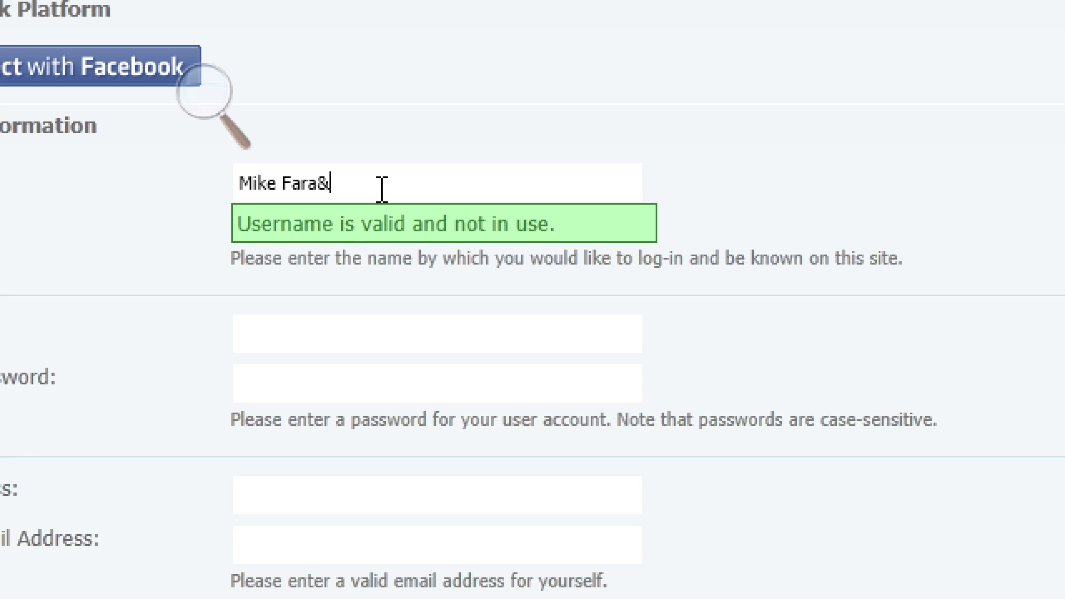
key("BackSpace")
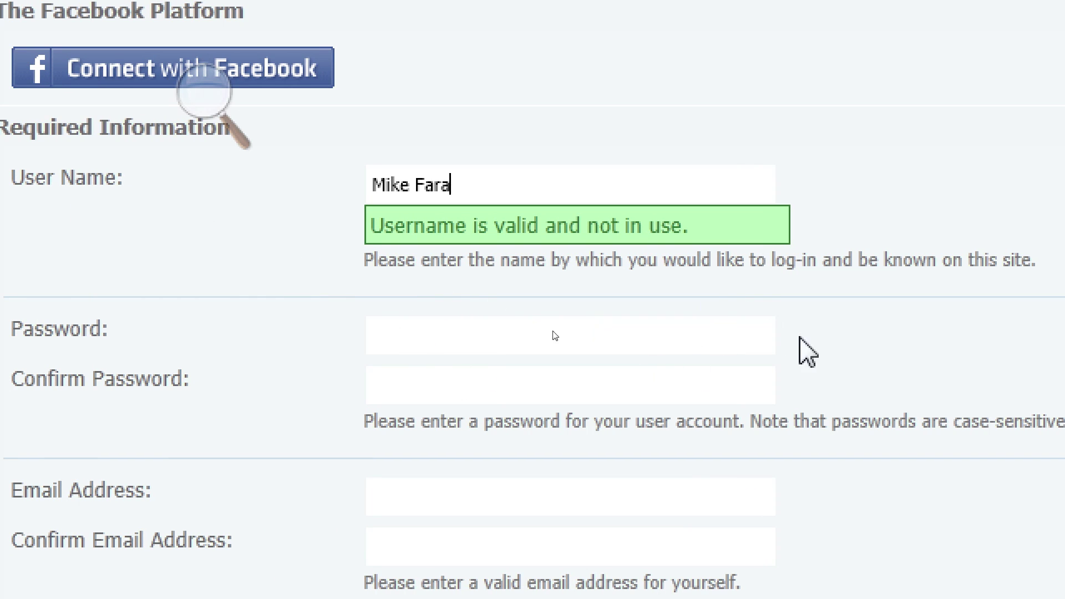
left_click(523, 333)
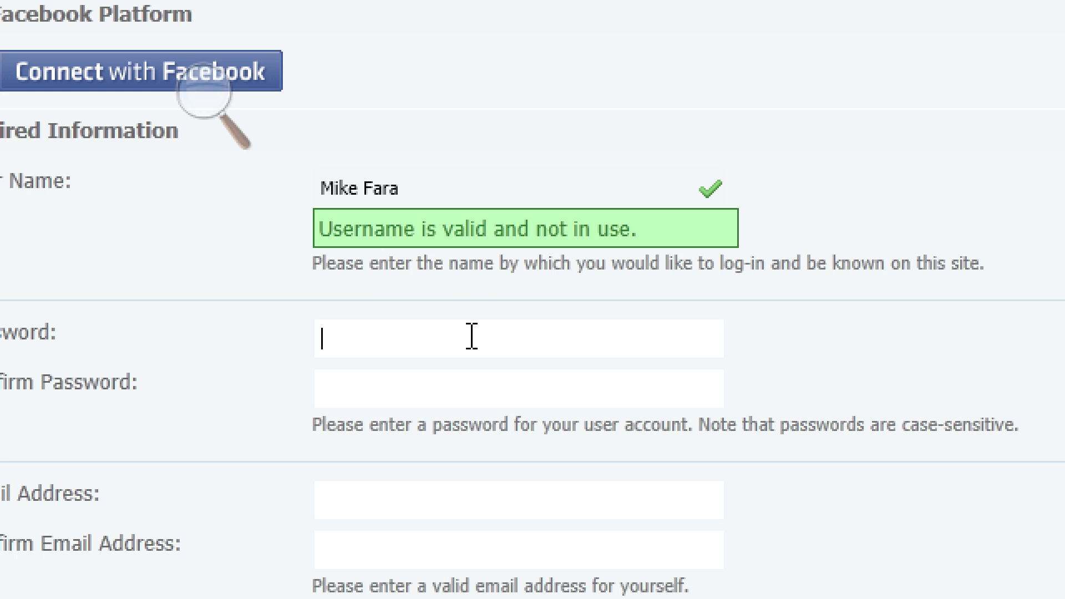
Enter the account password in both password fields and type the e-mail address.
type("*****")
key("BackSpace")
key("BackSpace")
key("BackSpace")
key("BackSpace")
key("BackSpace")
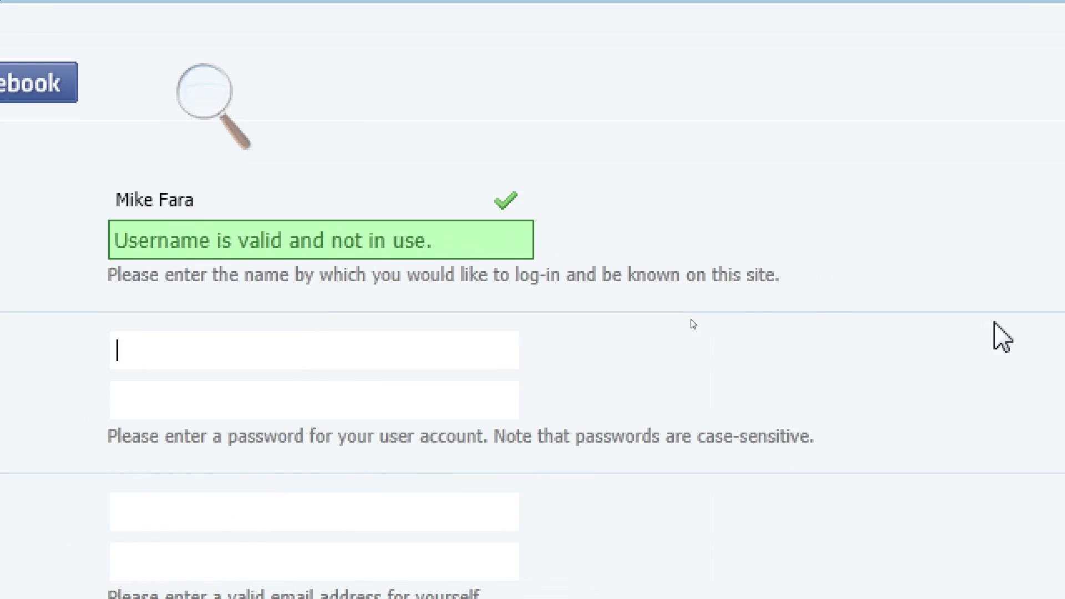
left_click(428, 395)
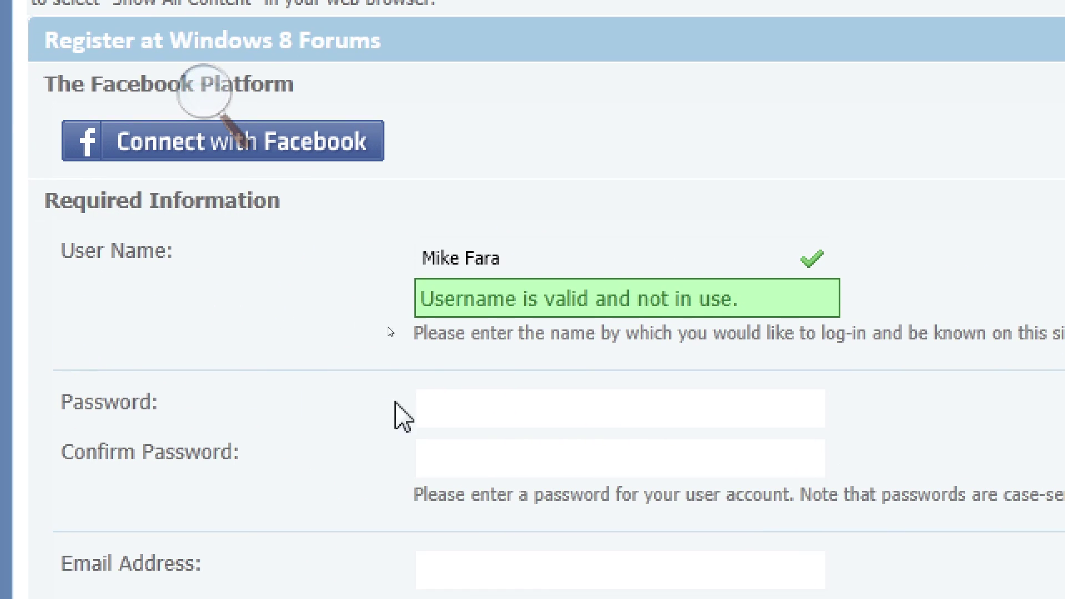
type("********")
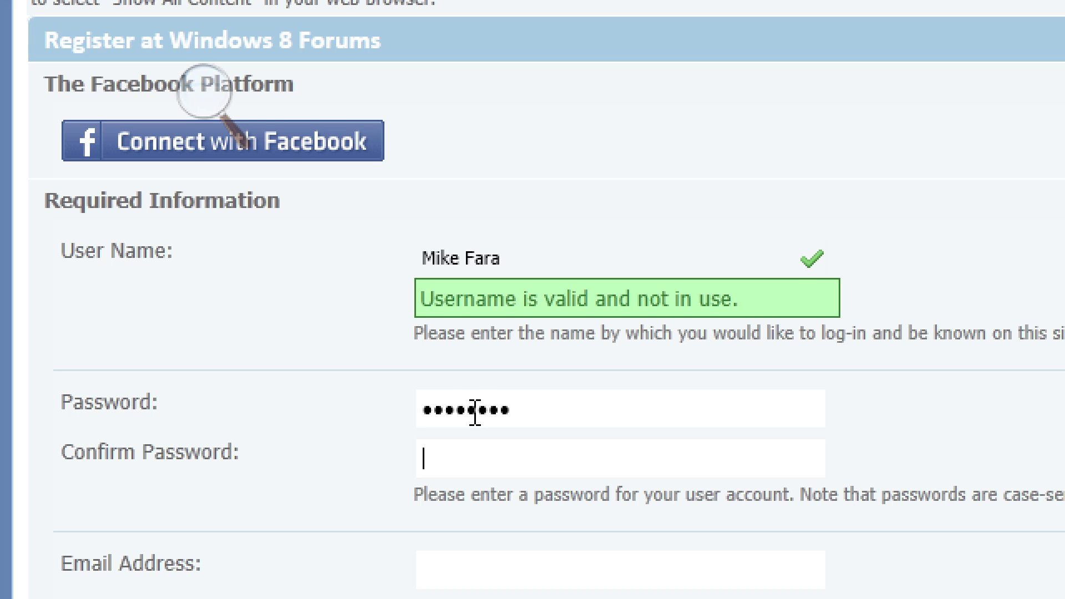
type("********")
left_click(502, 547)
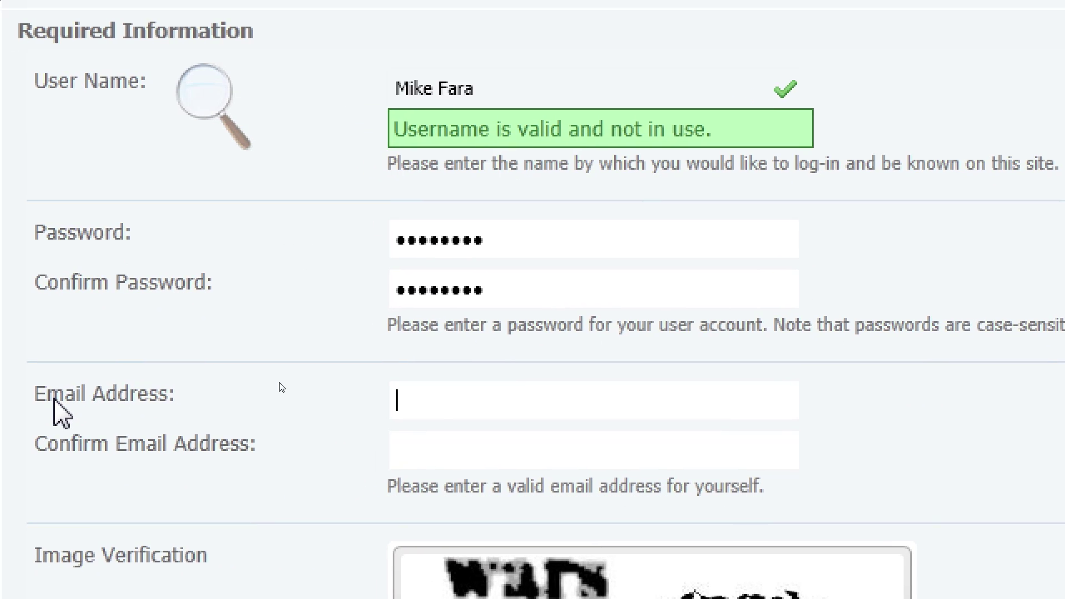
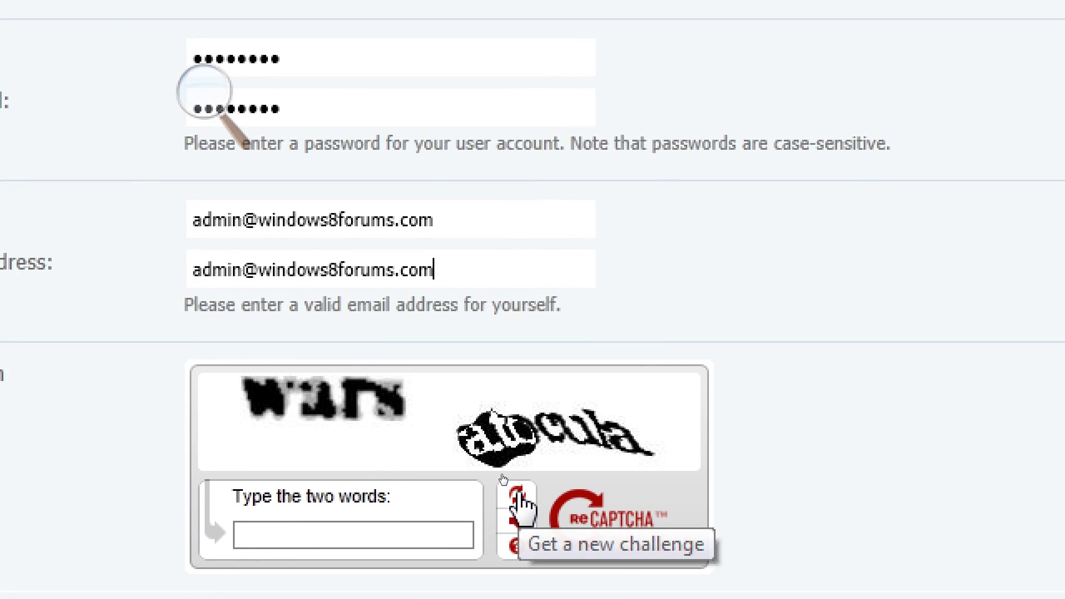
Load a new reCAPTCHA challenge and type its two verification words.
left_click(514, 491)
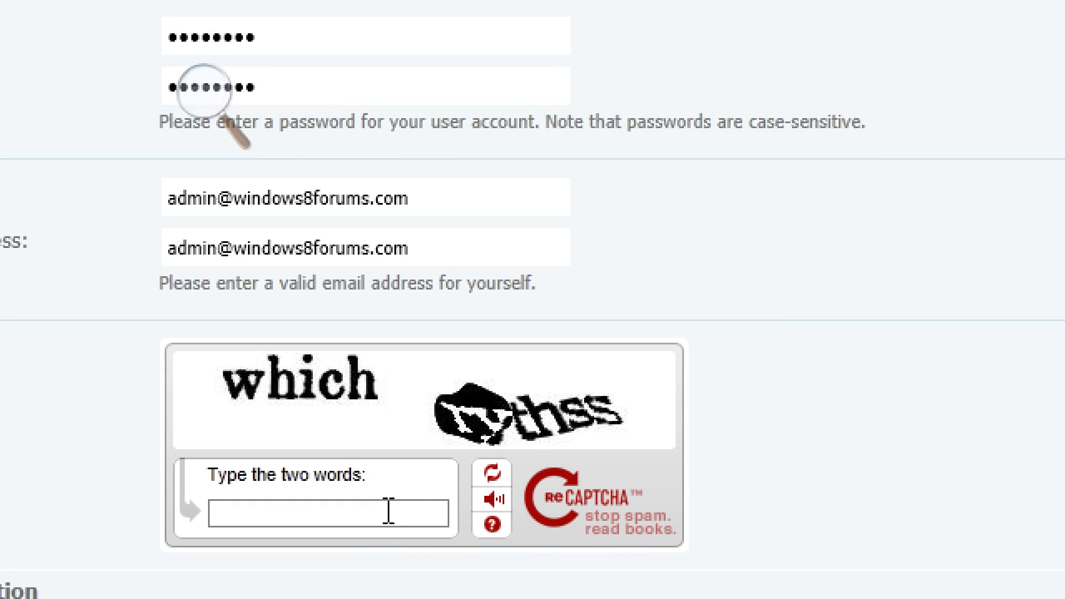
type("which rythss")
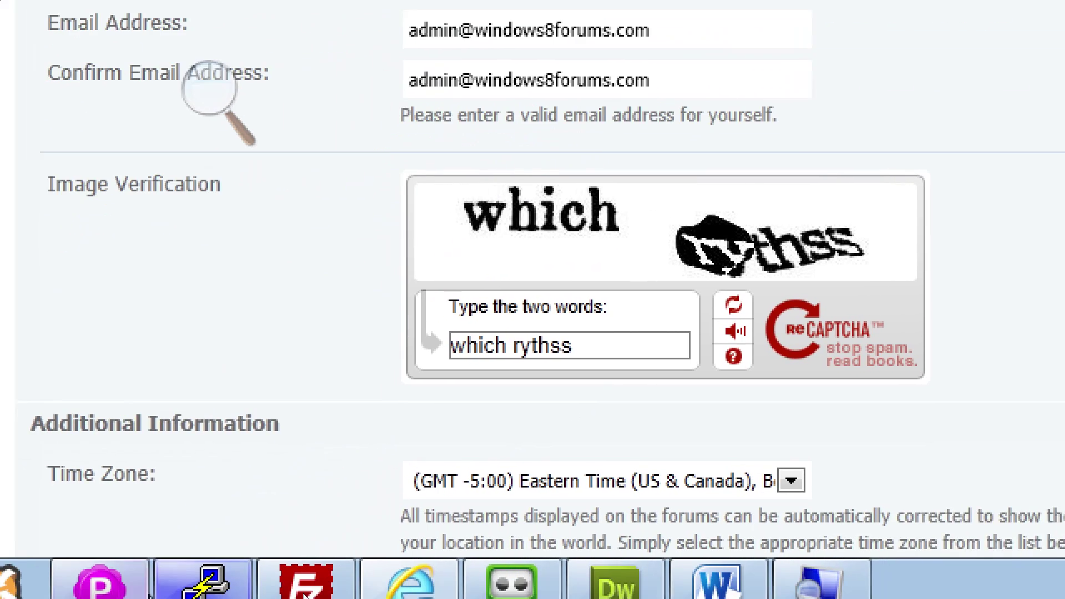
scroll(1048, 374, "down", 3)
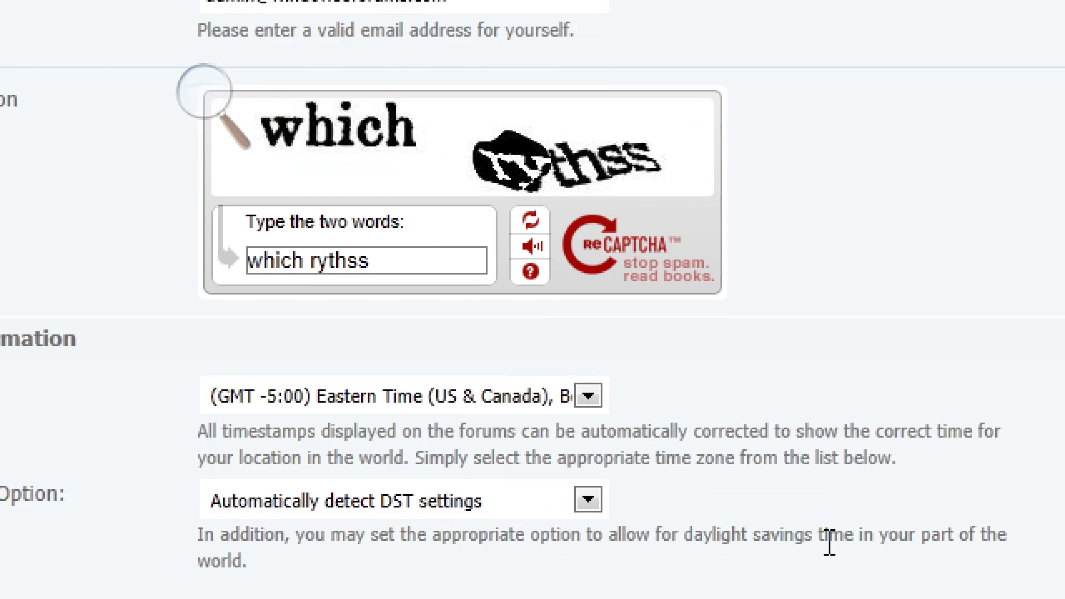
scroll(1048, 374, "down", 3)
scroll(826, 543, "down", 3)
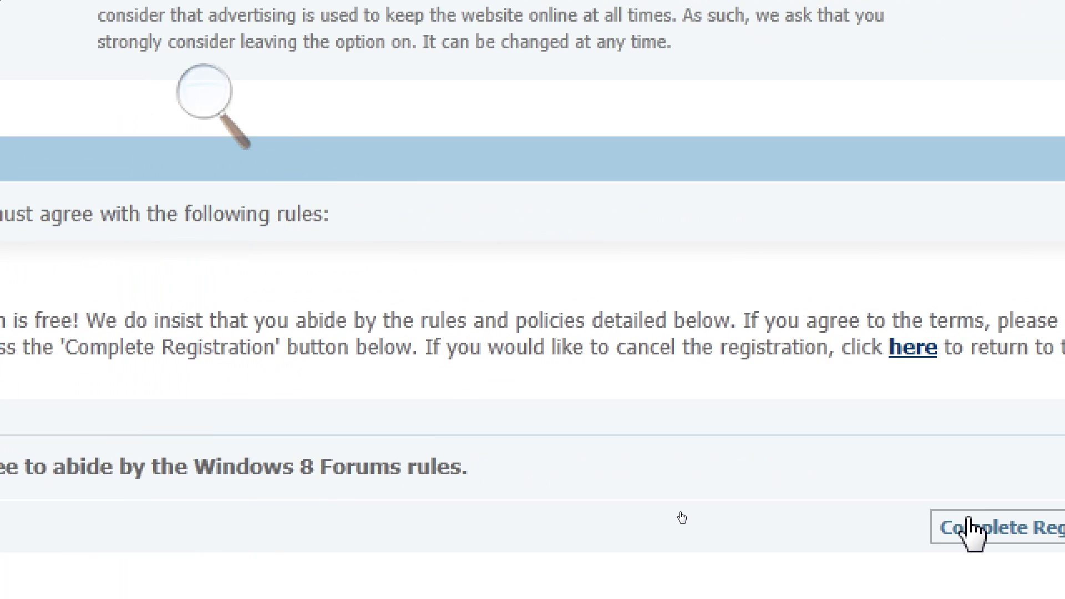
scroll(53, 287, "down", 1)
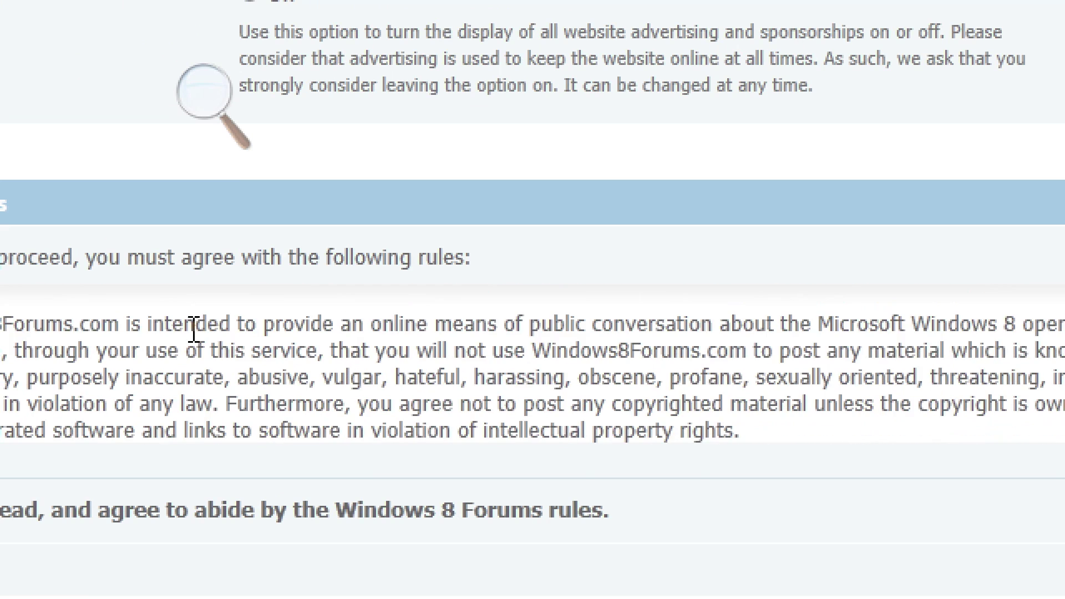
scroll(186, 332, "down", 2)
scroll(145, 357, "down", 4)
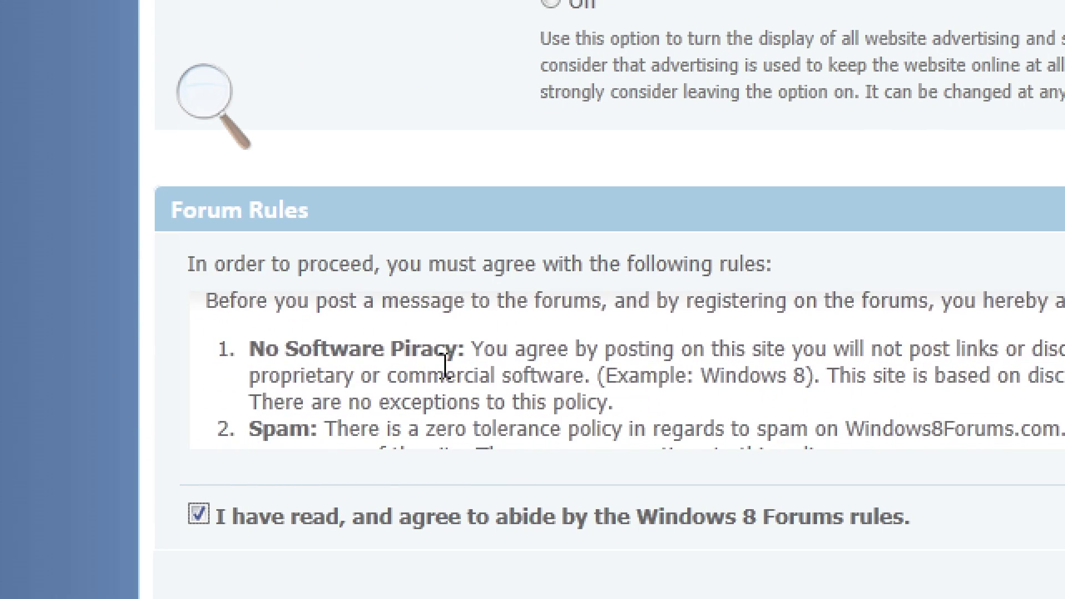
scroll(444, 366, "down", 3)
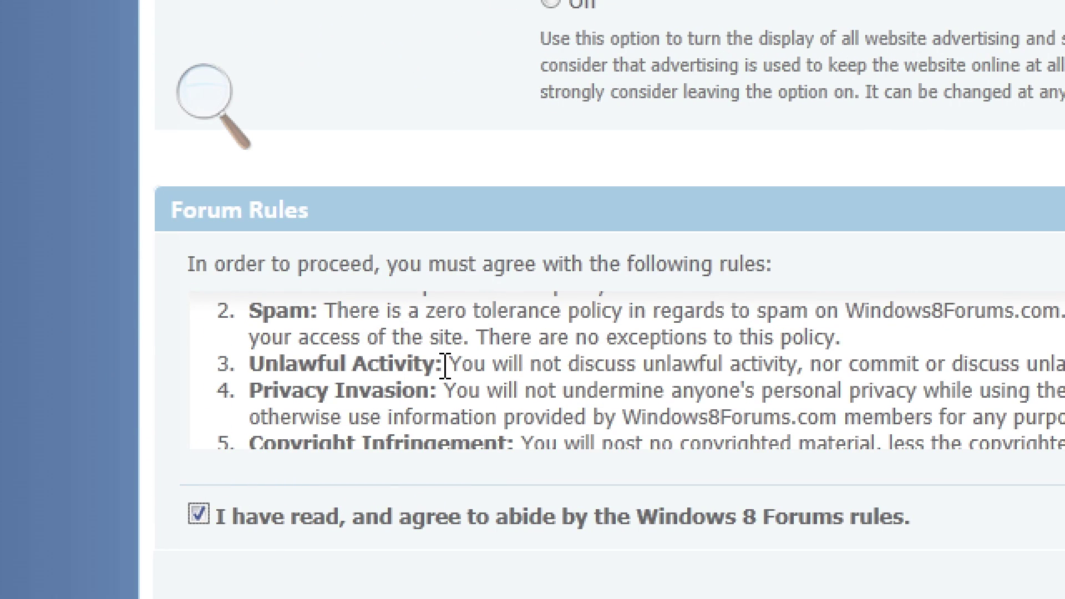
scroll(668, 391, "down", 4)
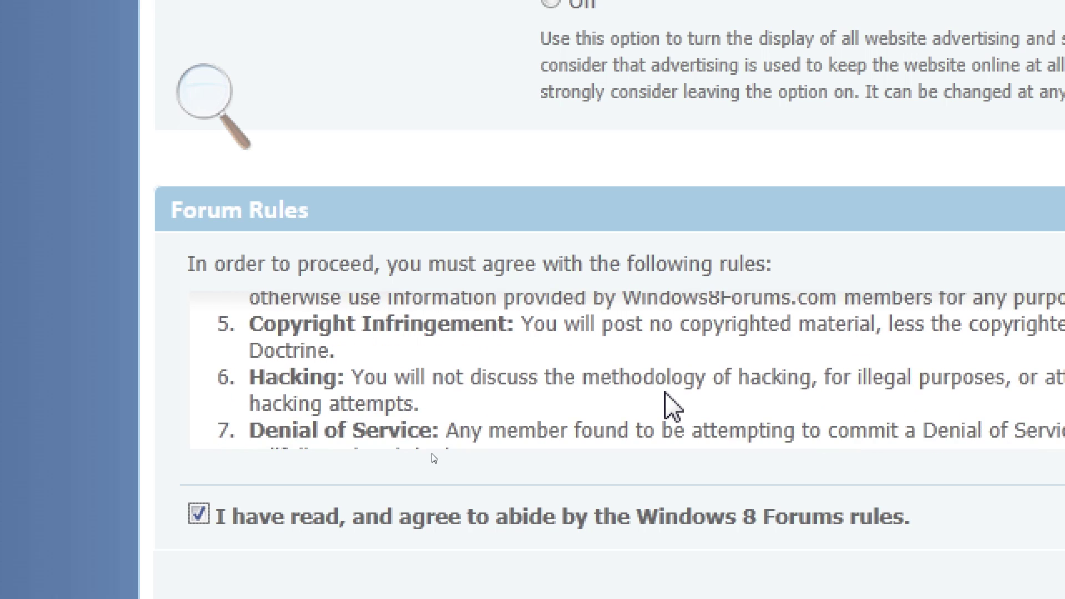
scroll(667, 391, "down", 3)
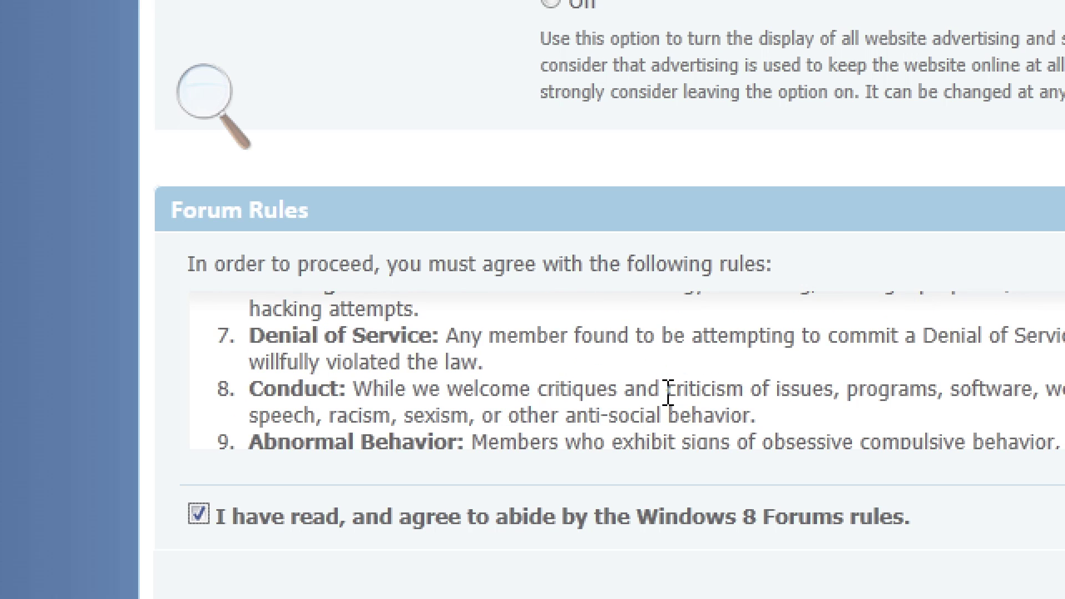
scroll(668, 391, "down", 5)
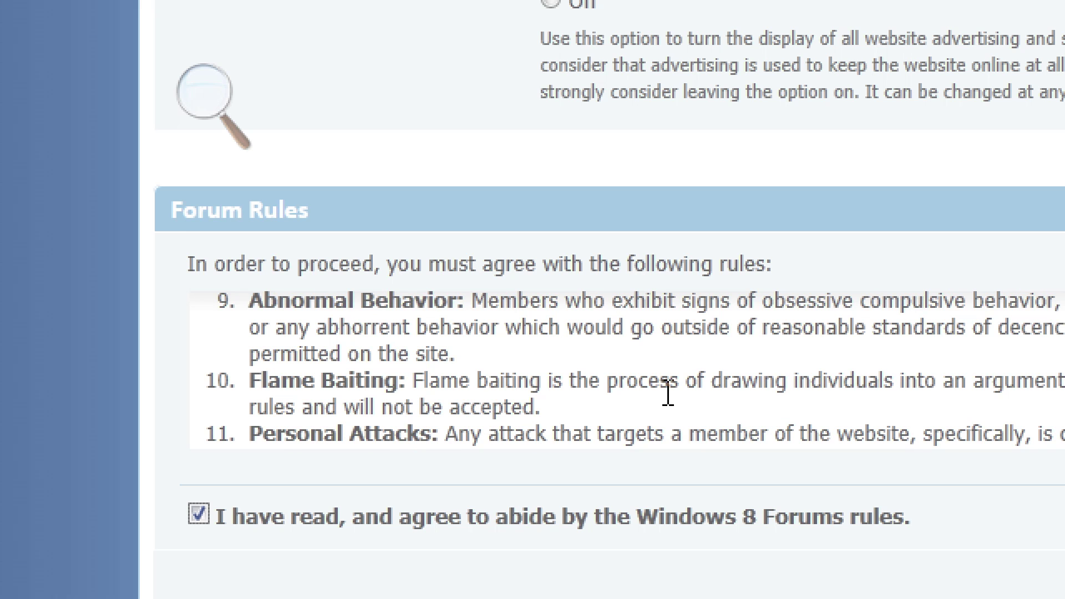
scroll(668, 391, "down", 4)
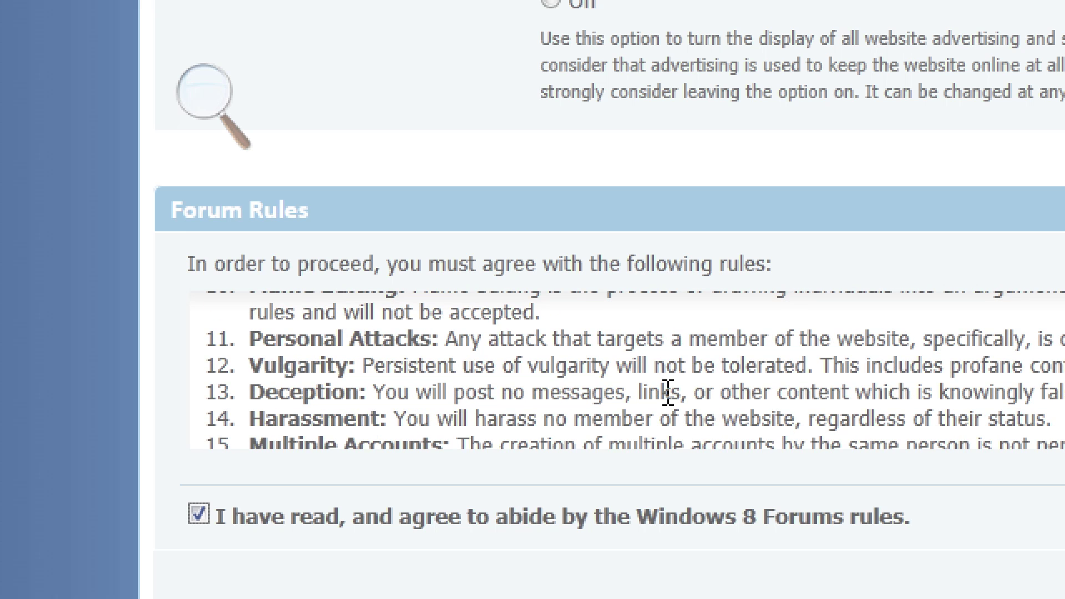
scroll(668, 392, "down", 2)
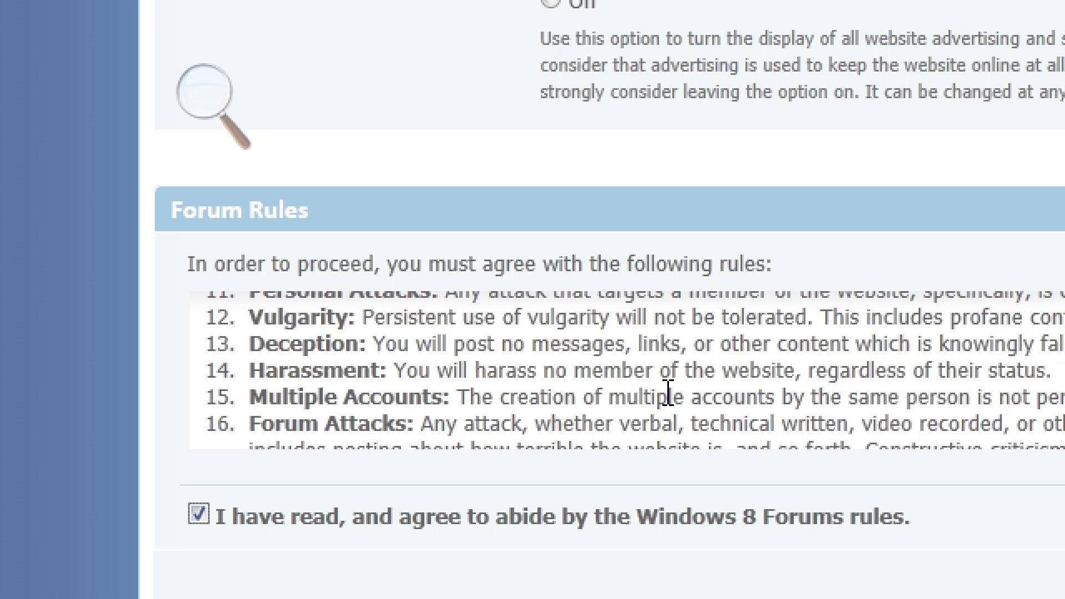
scroll(668, 392, "down", 2)
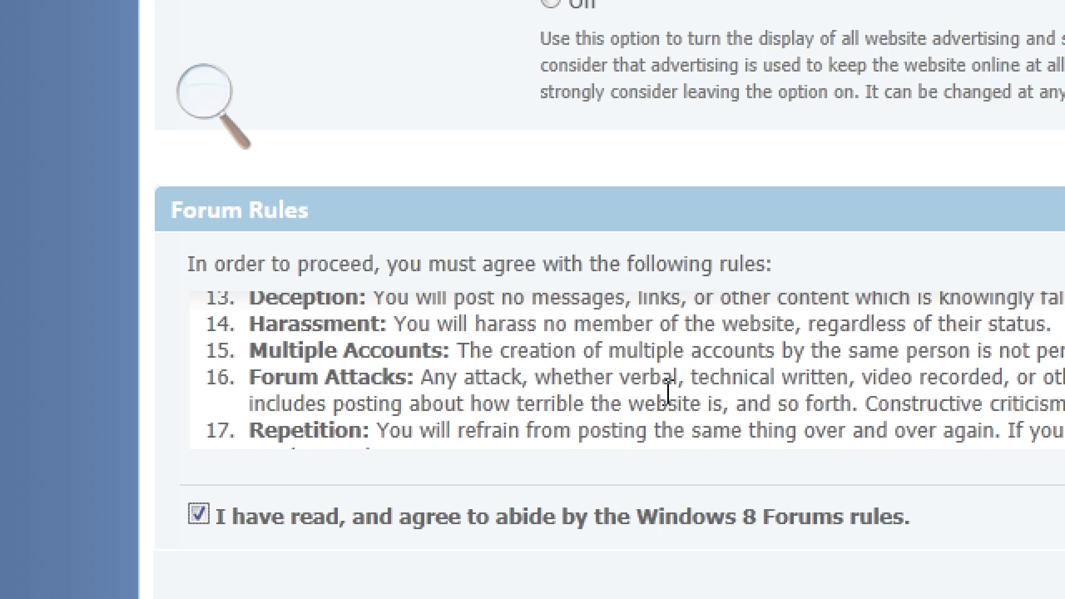
scroll(668, 392, "down", 3)
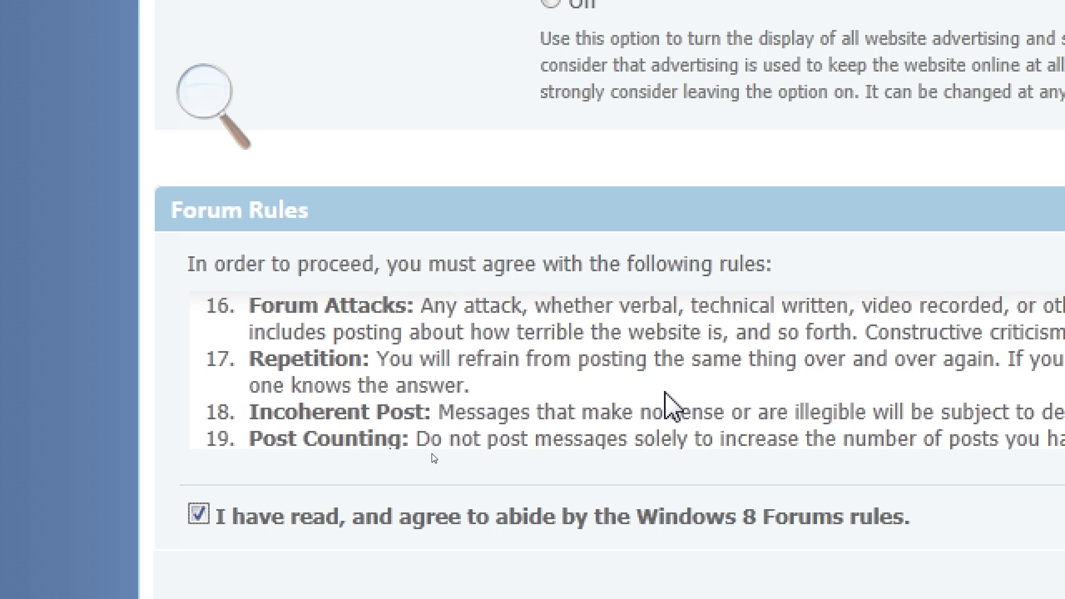
scroll(668, 391, "down", 2)
scroll(667, 391, "down", 2)
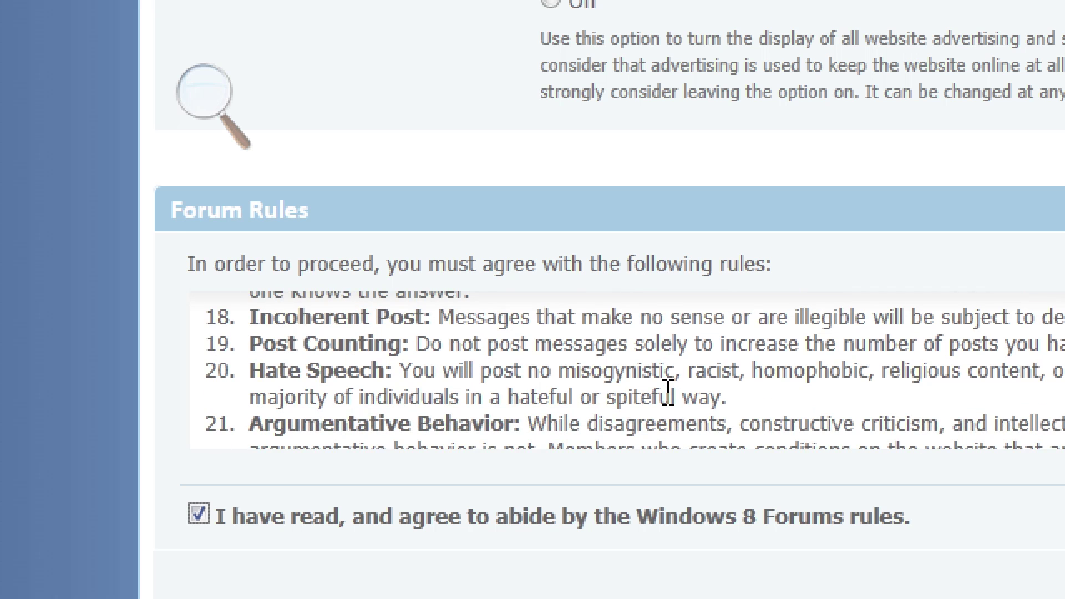
scroll(668, 391, "down", 4)
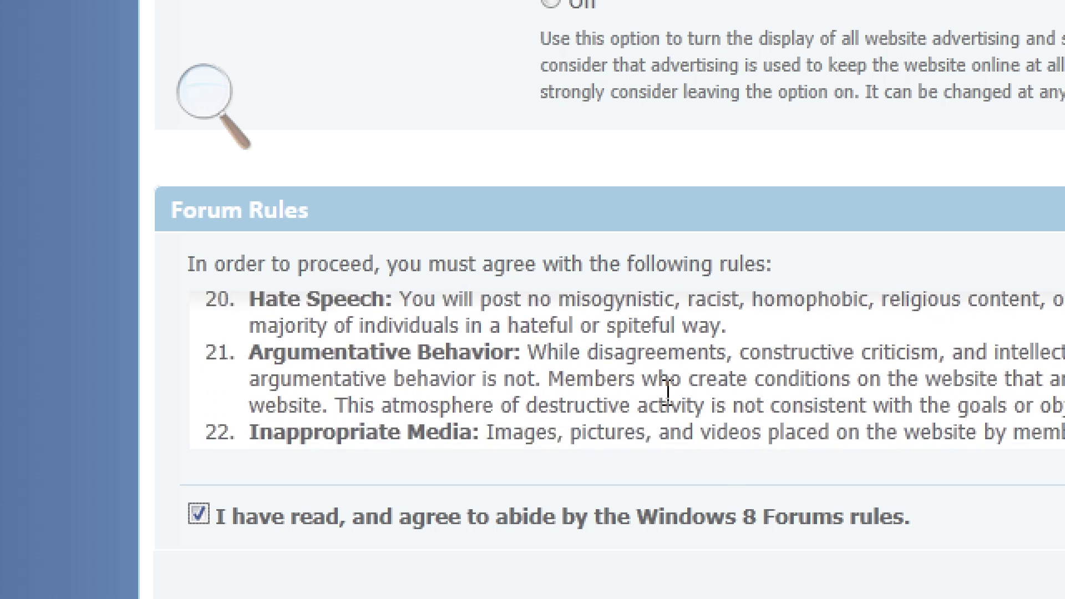
scroll(668, 391, "down", 2)
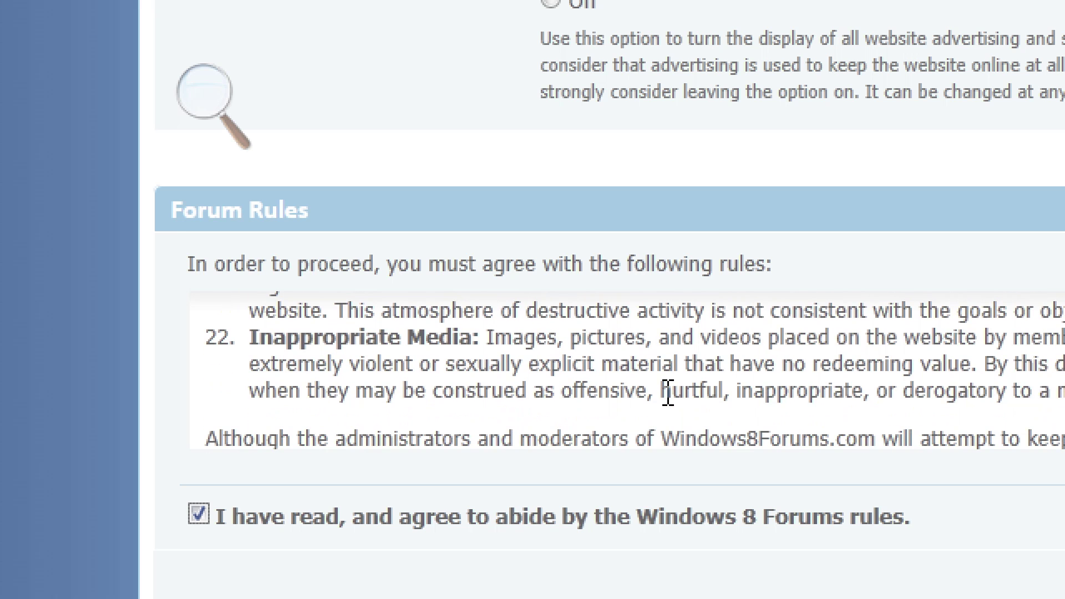
scroll(667, 391, "down", 5)
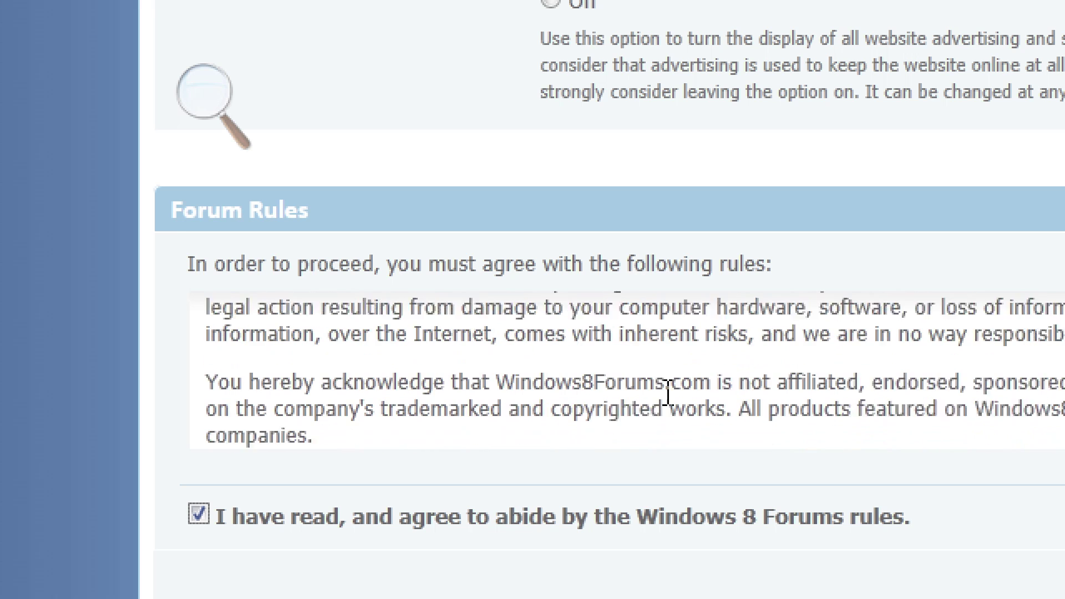
scroll(668, 392, "down", 5)
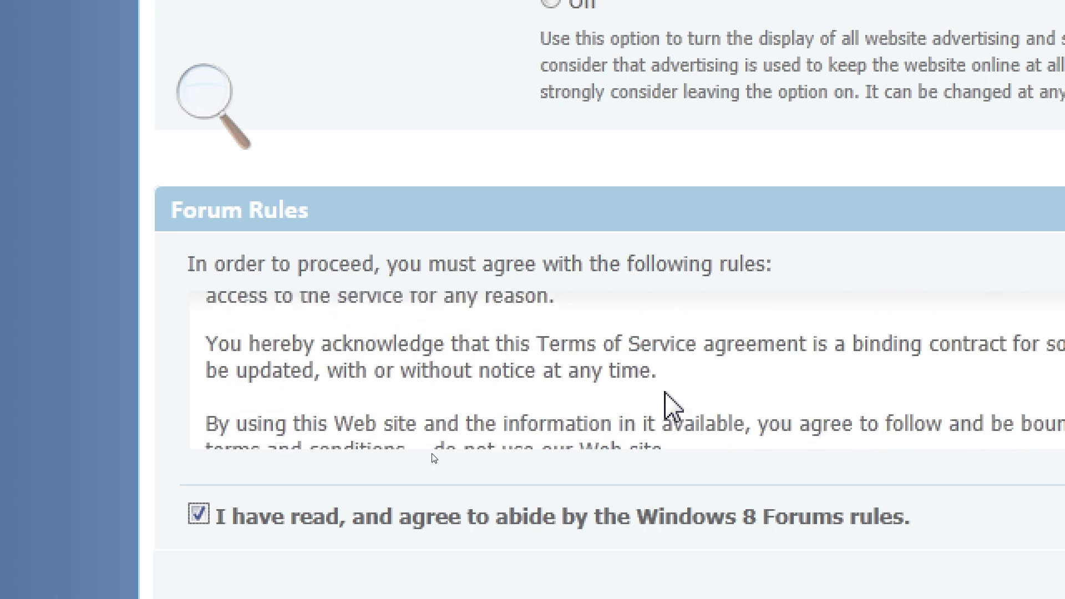
scroll(666, 393, "down", 5)
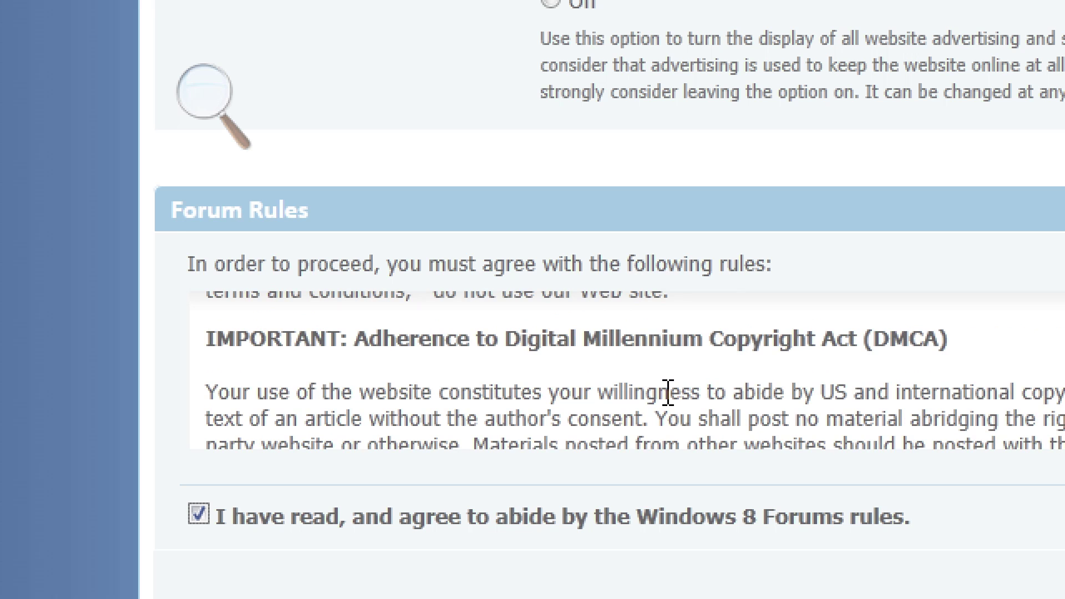
scroll(667, 392, "up", 3)
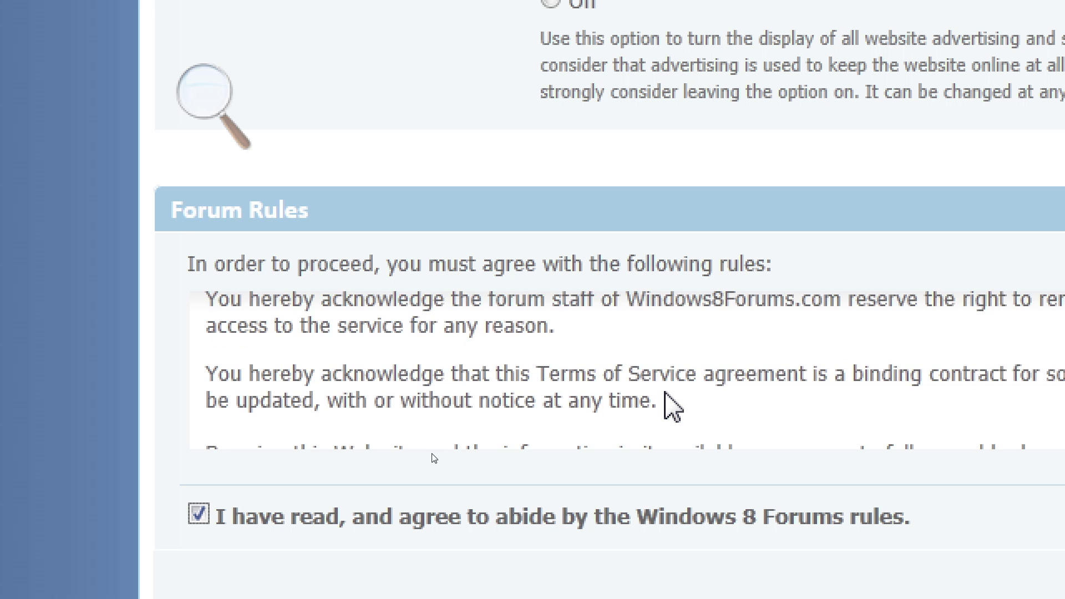
scroll(667, 393, "down", 6)
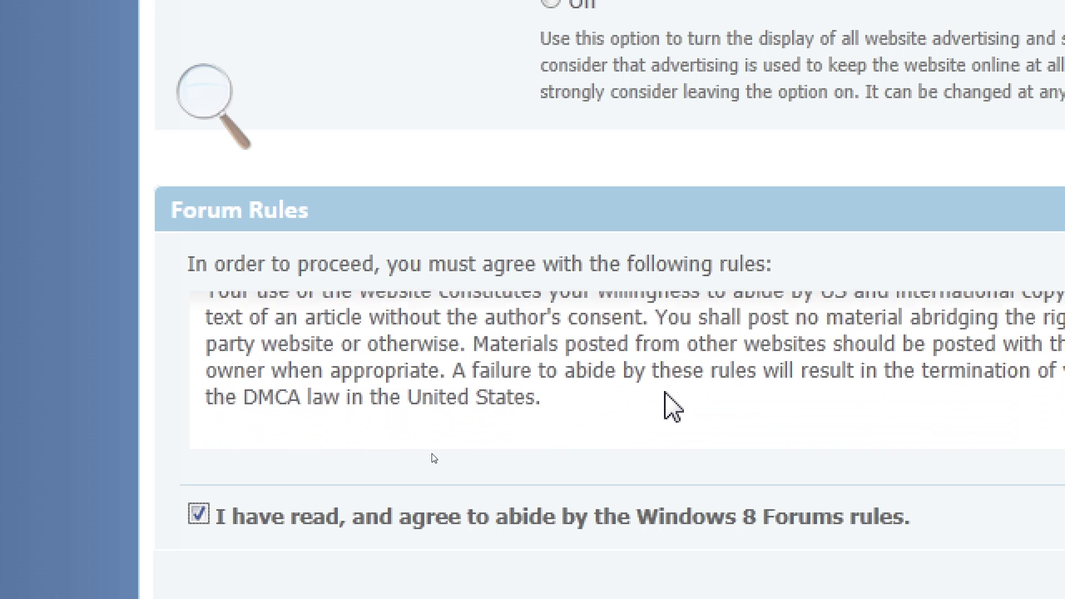
scroll(666, 393, "down", 5)
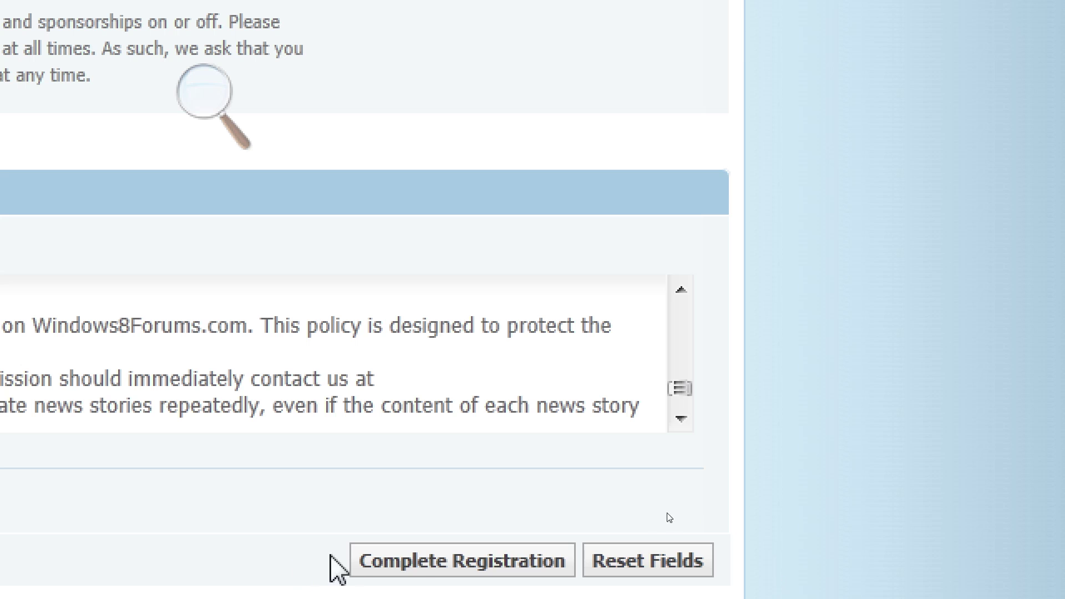
left_click(413, 577)
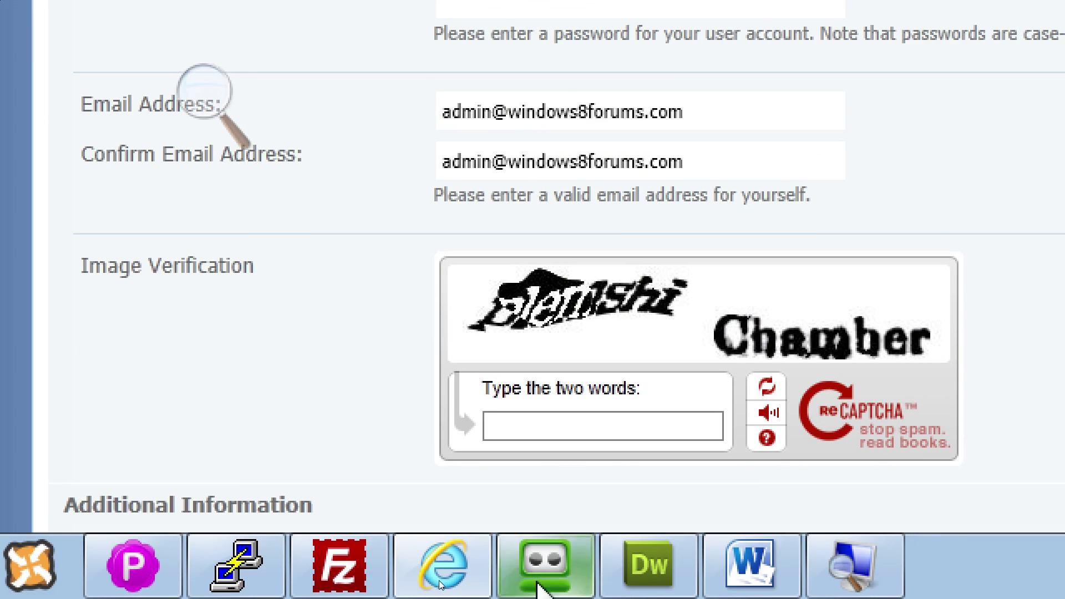
Agree to the forum rules and load a fresh pair of verification words.
scroll(720, 290, "down", 5)
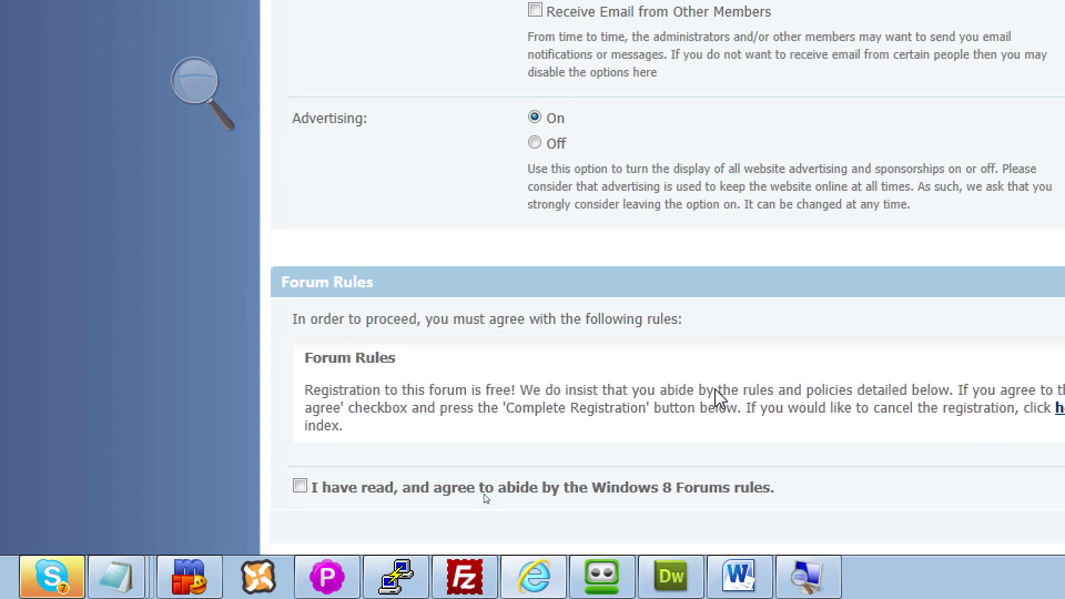
scroll(486, 504, "down", 1)
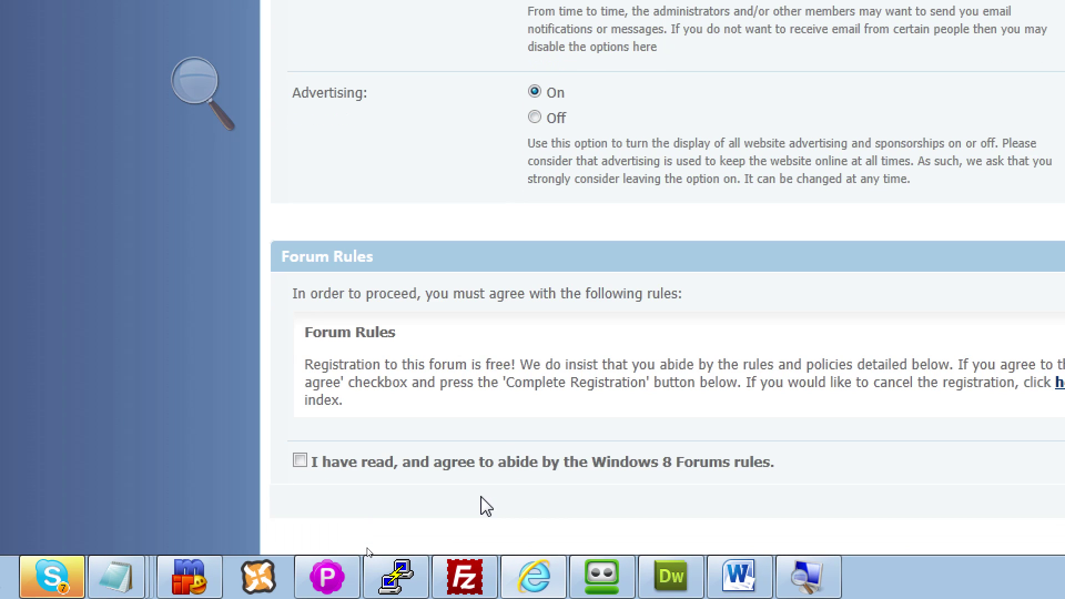
left_click(299, 460)
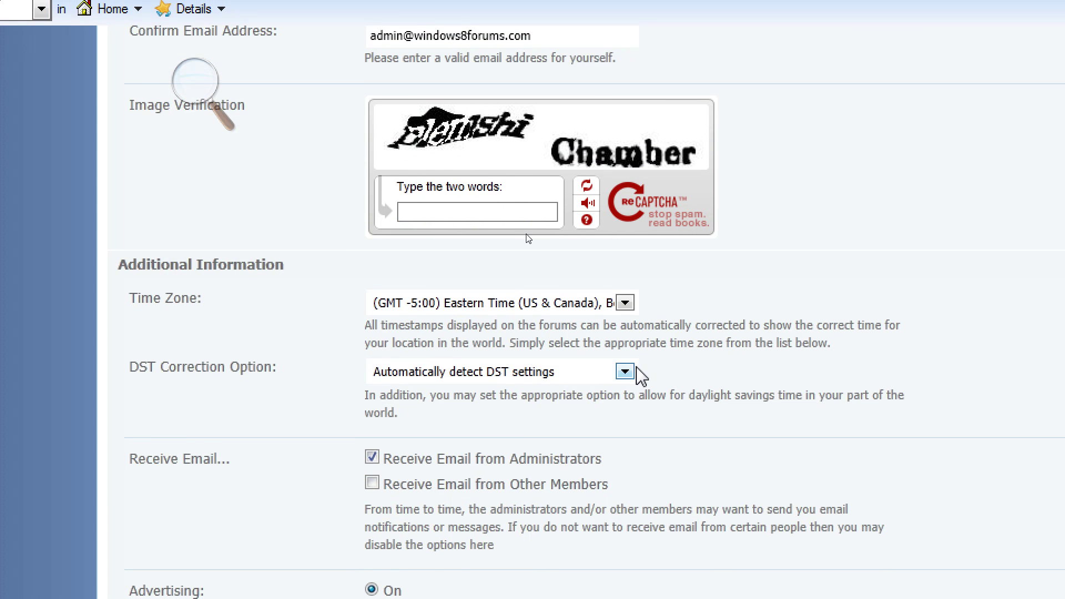
scroll(663, 119, "up", 3)
left_click(586, 339)
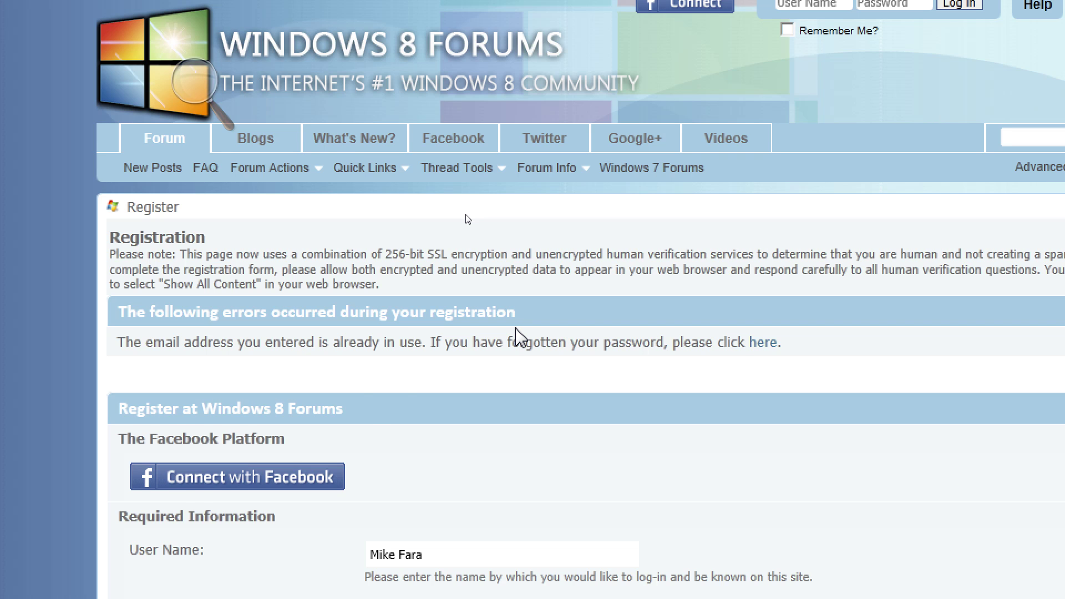
scroll(519, 336, "down", 3)
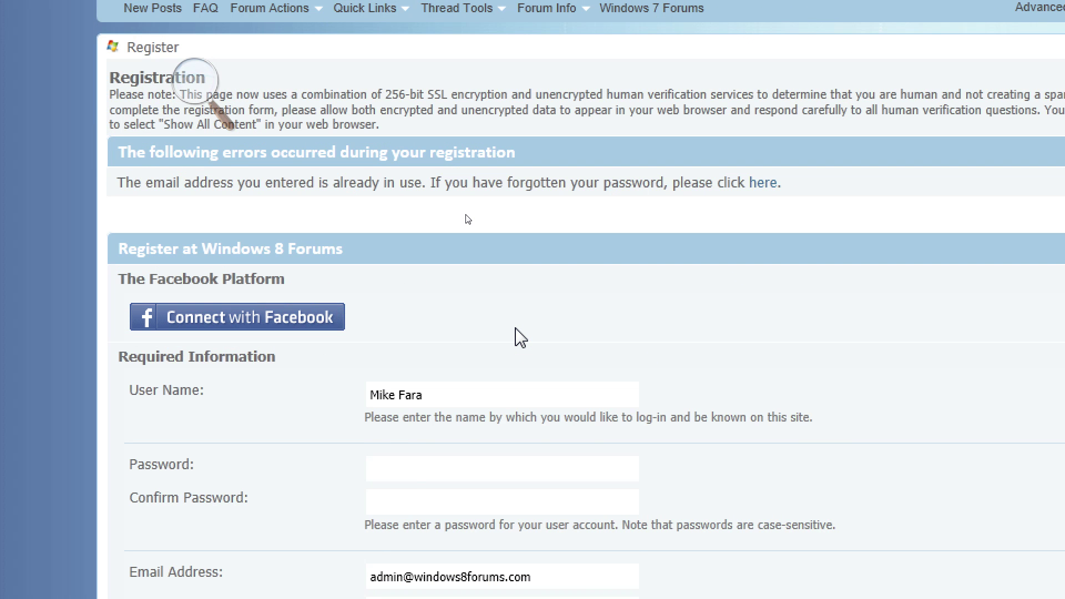
scroll(520, 337, "down", 6)
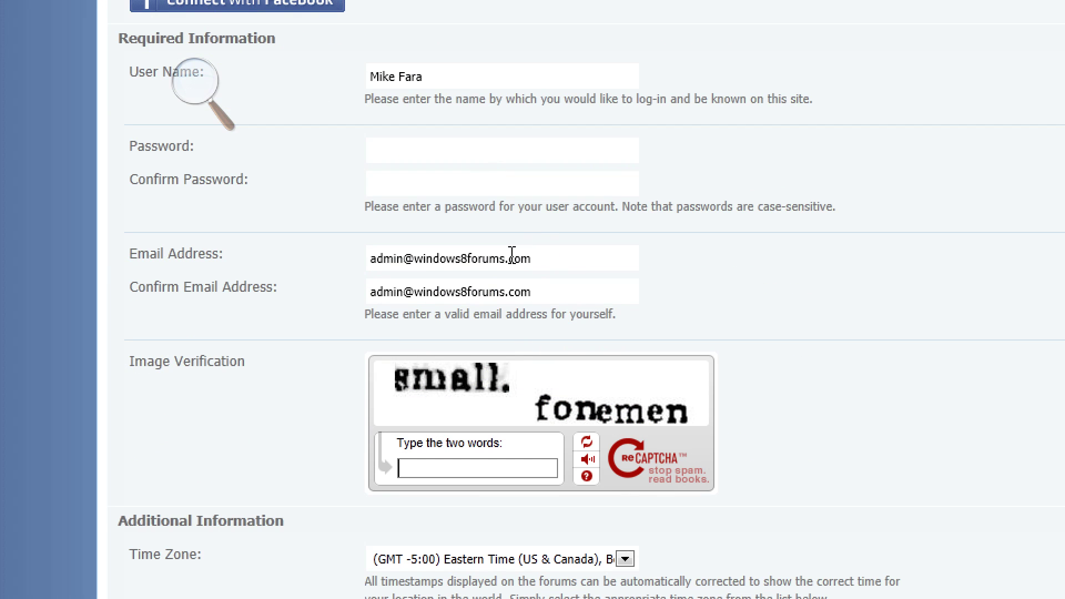
Change the e-mail address's name part in both e-mail fields and resubmit the registration.
double_click(402, 259)
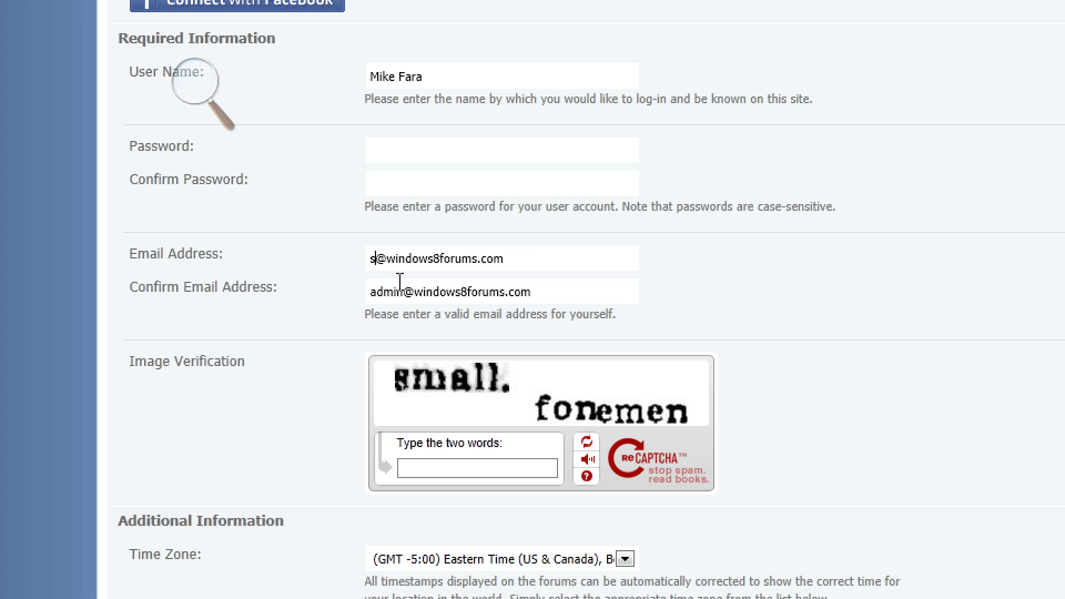
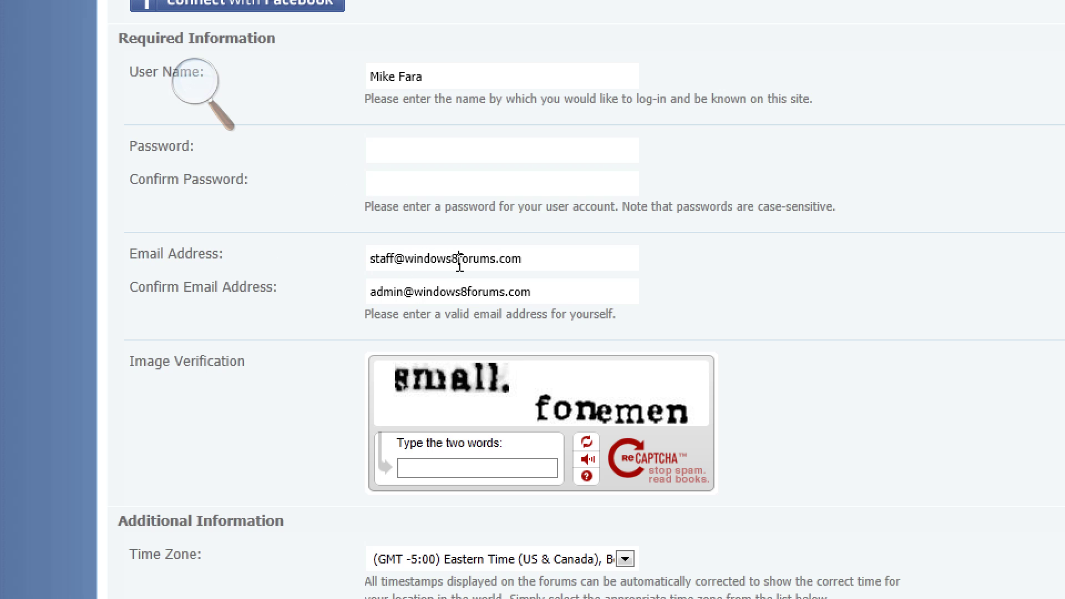
triple_click(554, 292)
type("small fonemen")
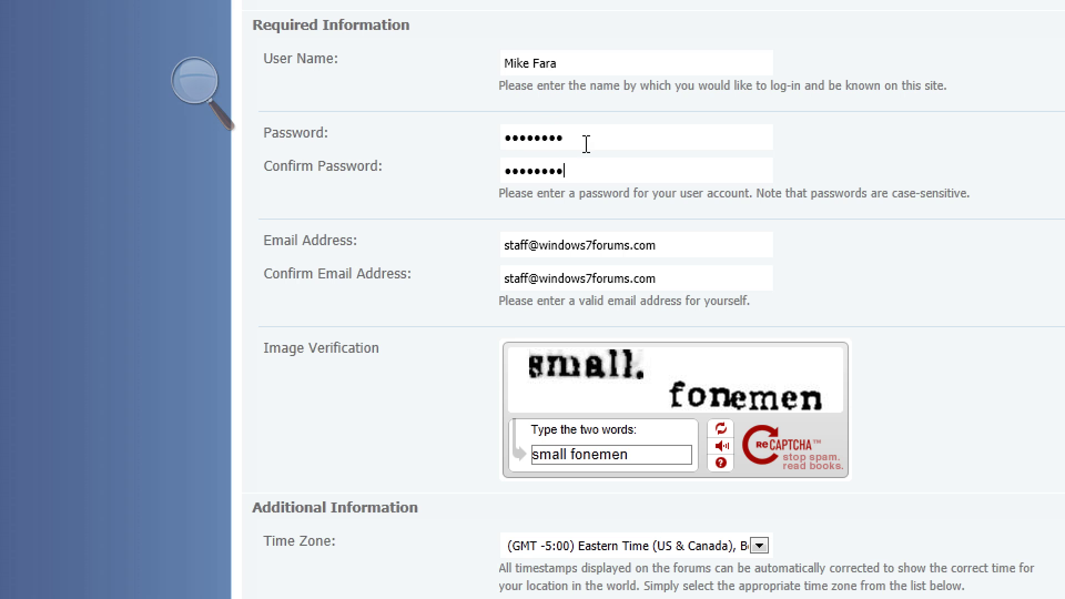
scroll(586, 143, "down", 5)
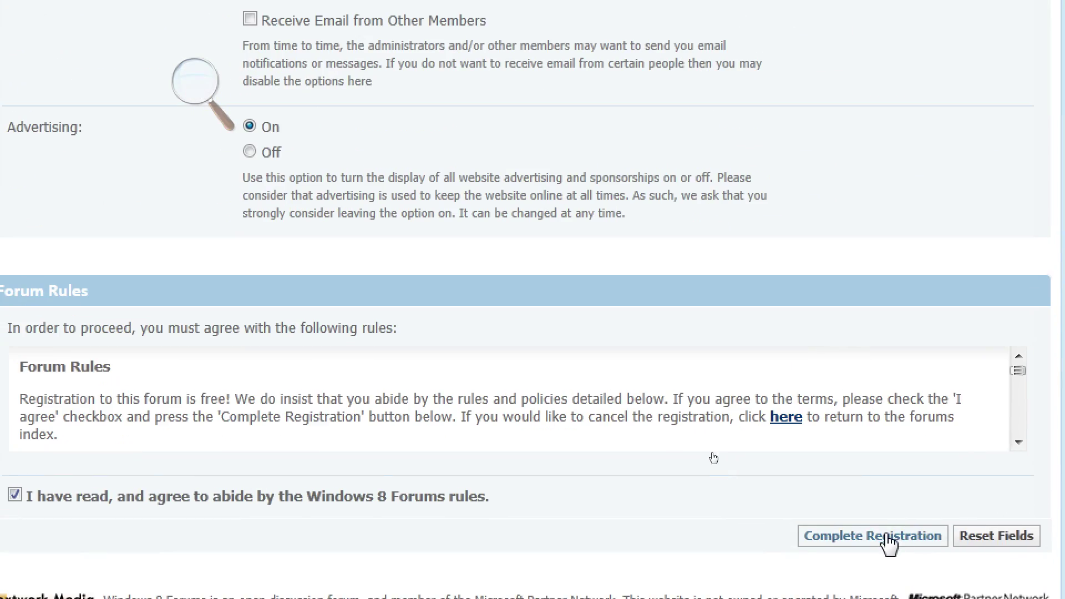
left_click(829, 583)
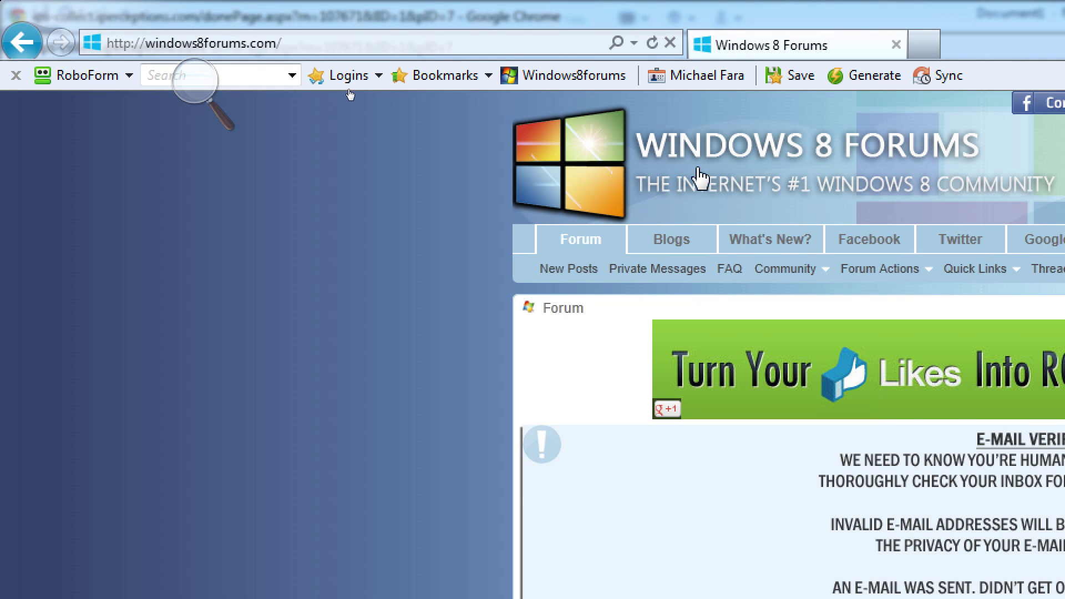
Go to Gmail, open the membership activation e-mail and follow its activation link.
left_click(421, 43)
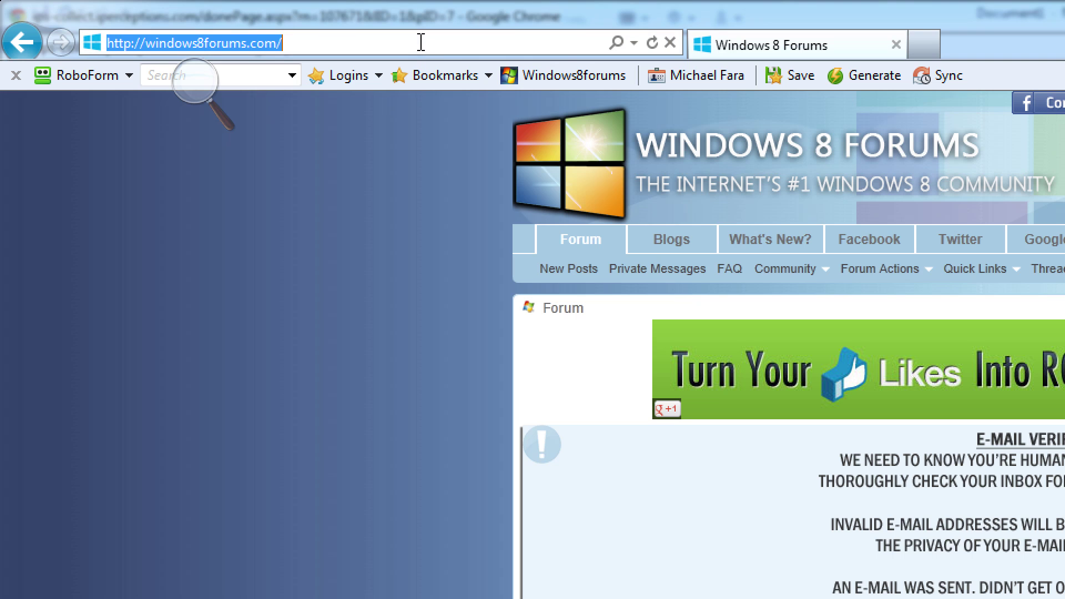
type("gmail")
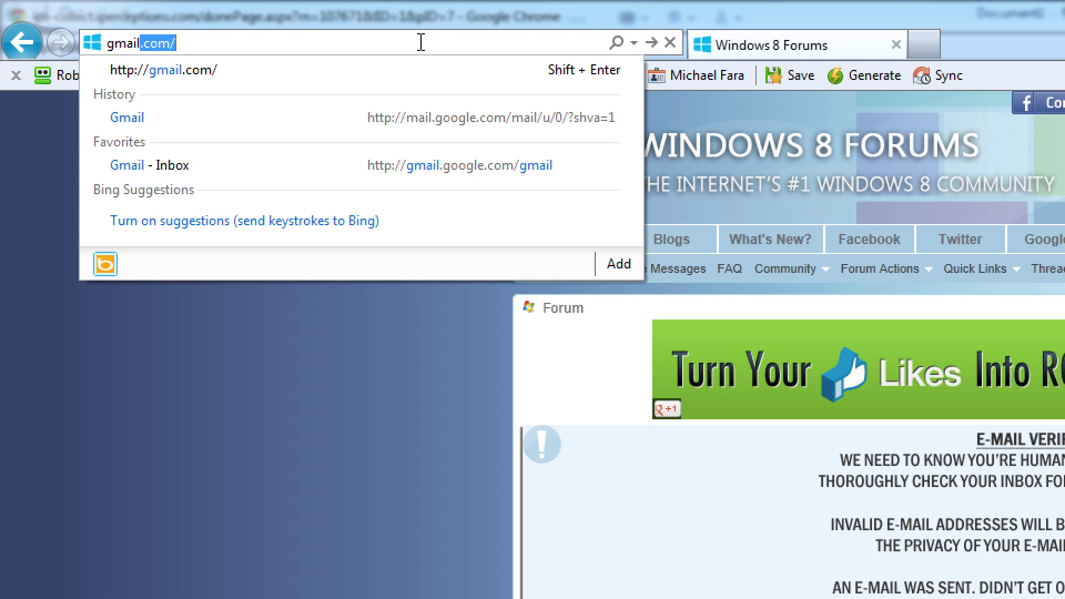
key("Return")
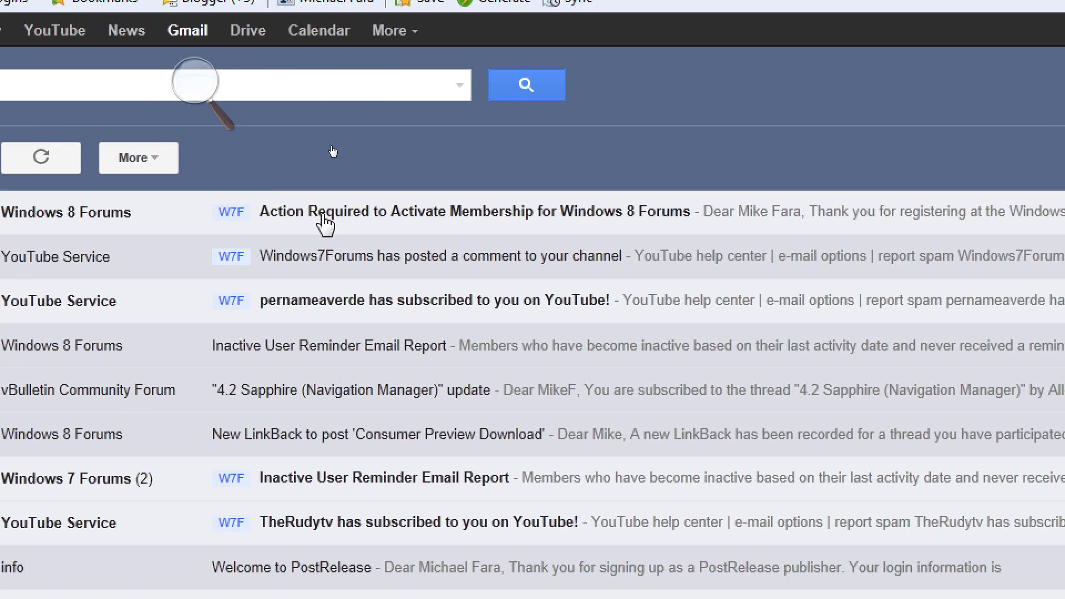
left_click(324, 215)
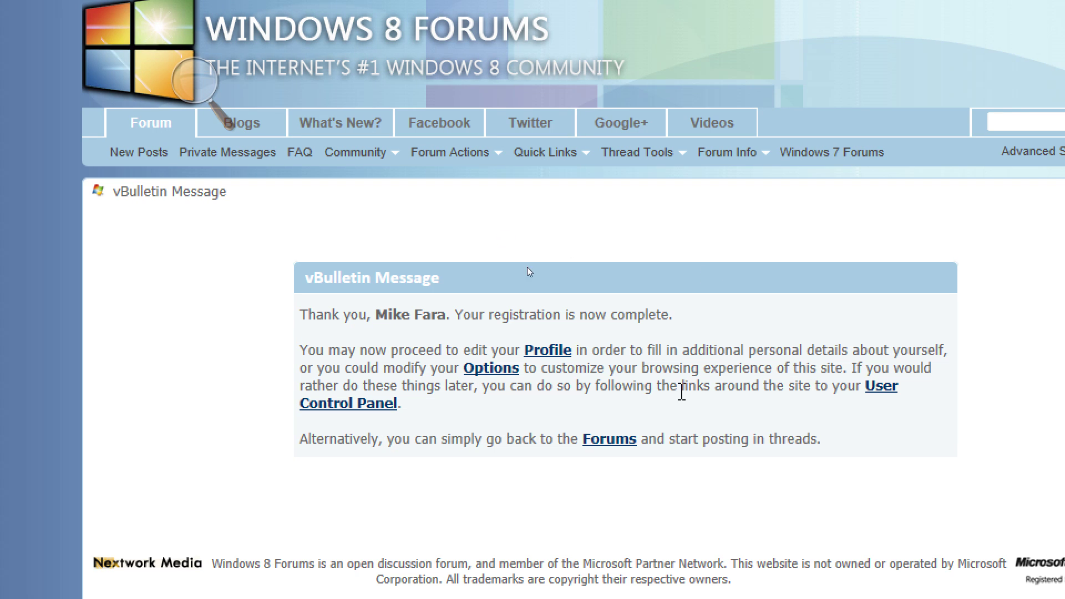
left_click(876, 387)
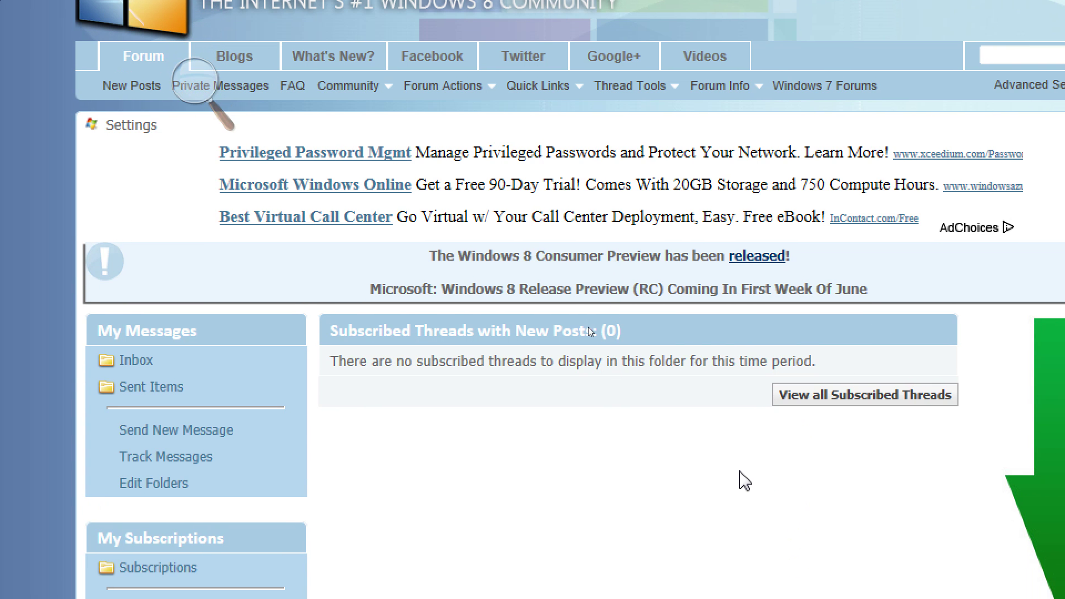
Open the member's profile, view Customize My Profile, then exit back to the profile.
scroll(589, 331, "down", 5)
scroll(590, 331, "down", 4)
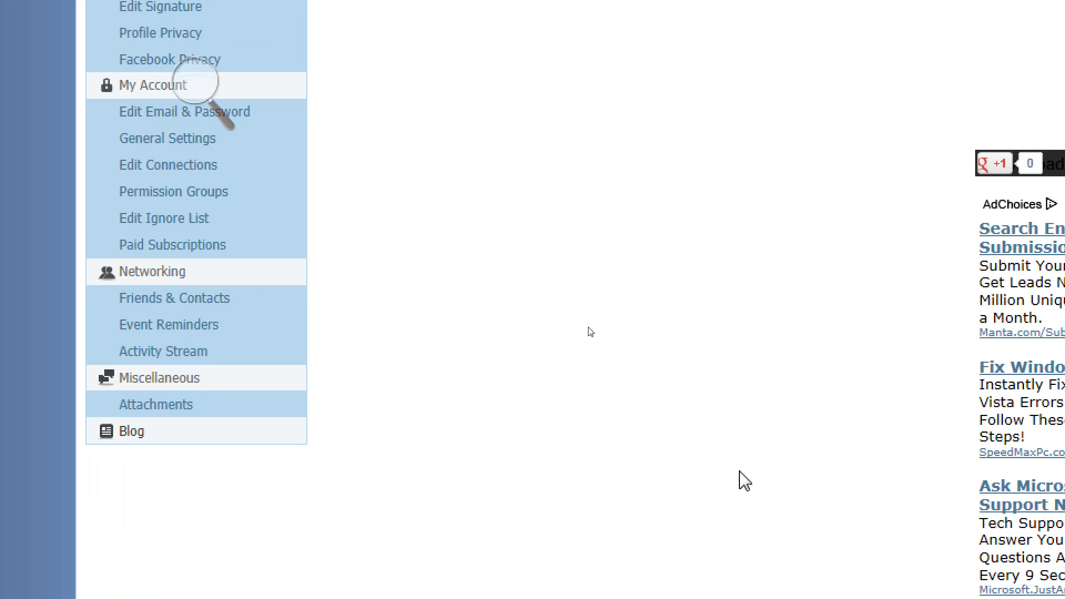
scroll(589, 331, "up", 7)
scroll(743, 480, "down", 5)
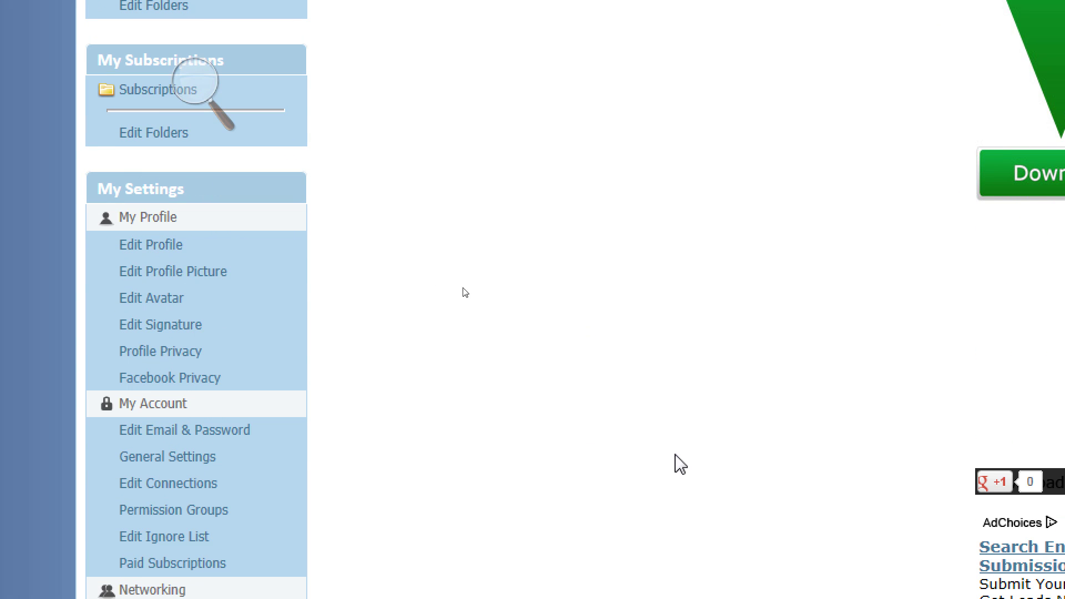
scroll(471, 323, "up", 7)
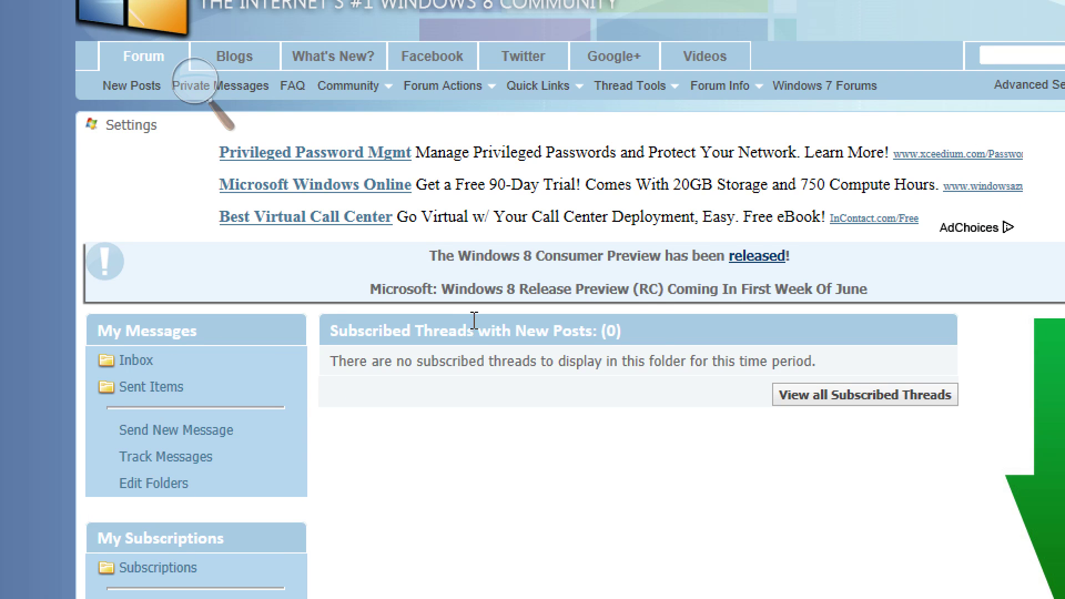
left_click(452, 103)
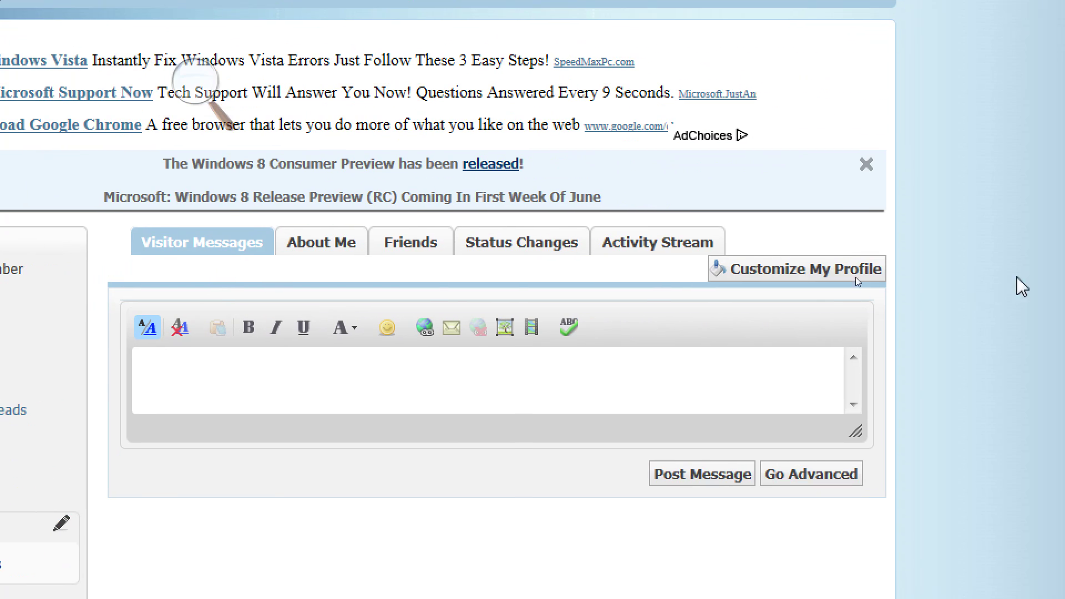
left_click(812, 270)
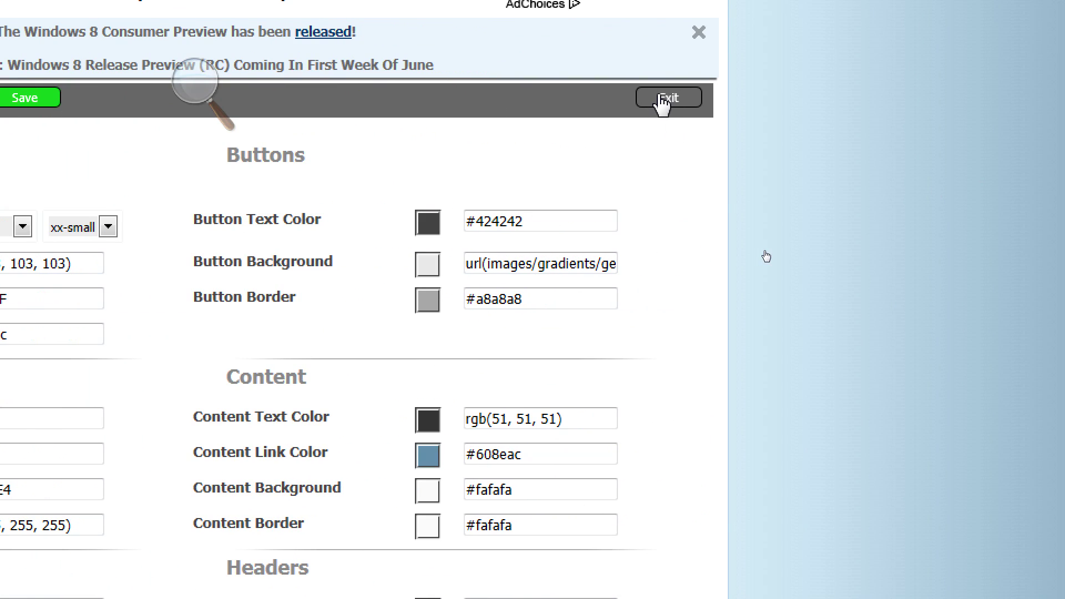
left_click(663, 99)
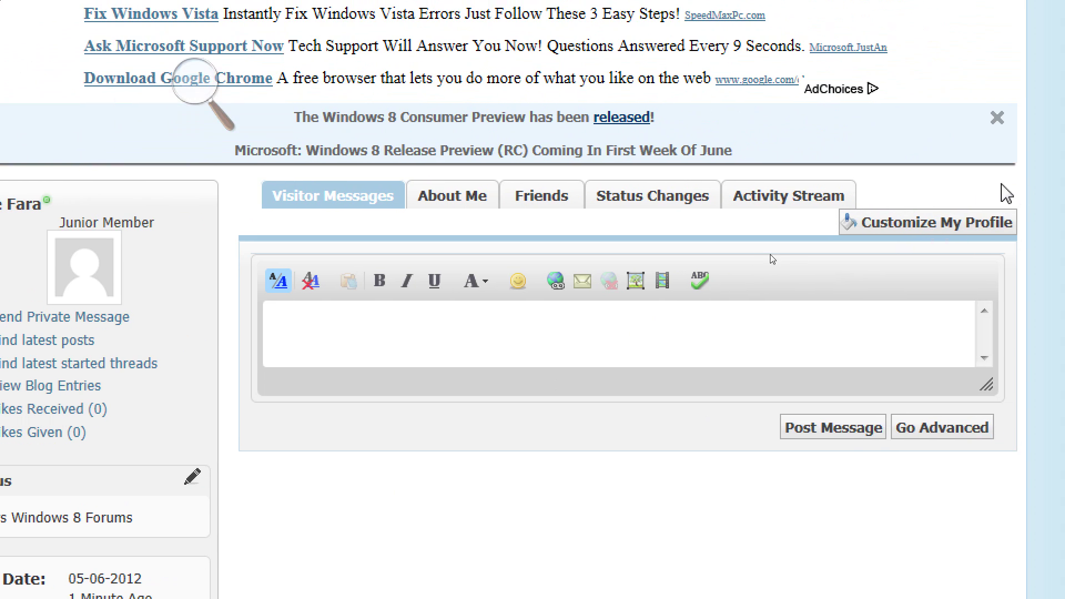
View the Activity Stream, Status Changes and About Me tabs, then return to the forum index.
left_click(768, 200)
left_click(649, 199)
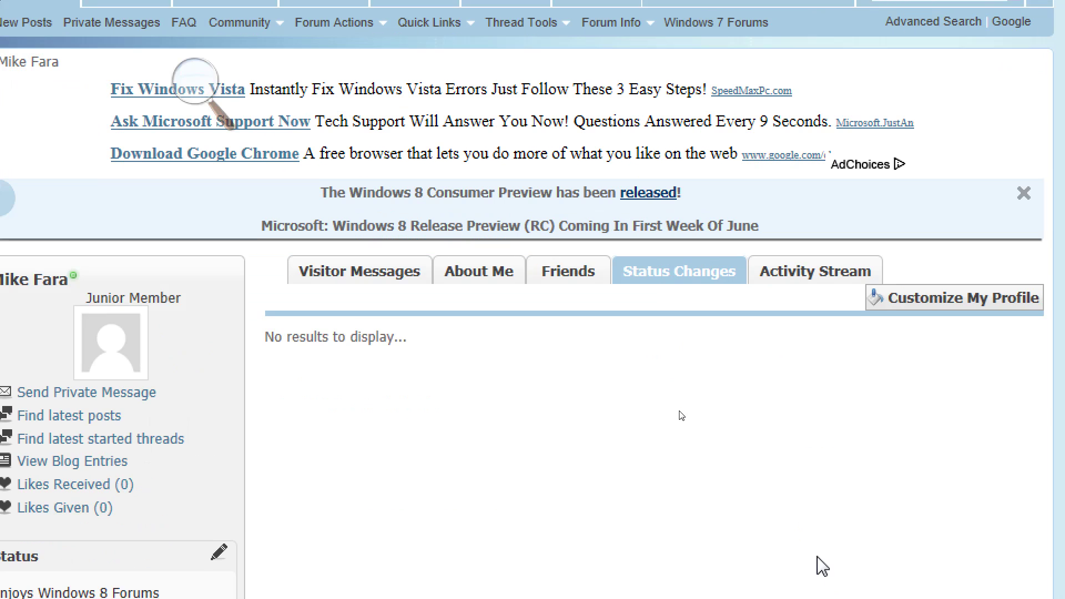
left_click(474, 274)
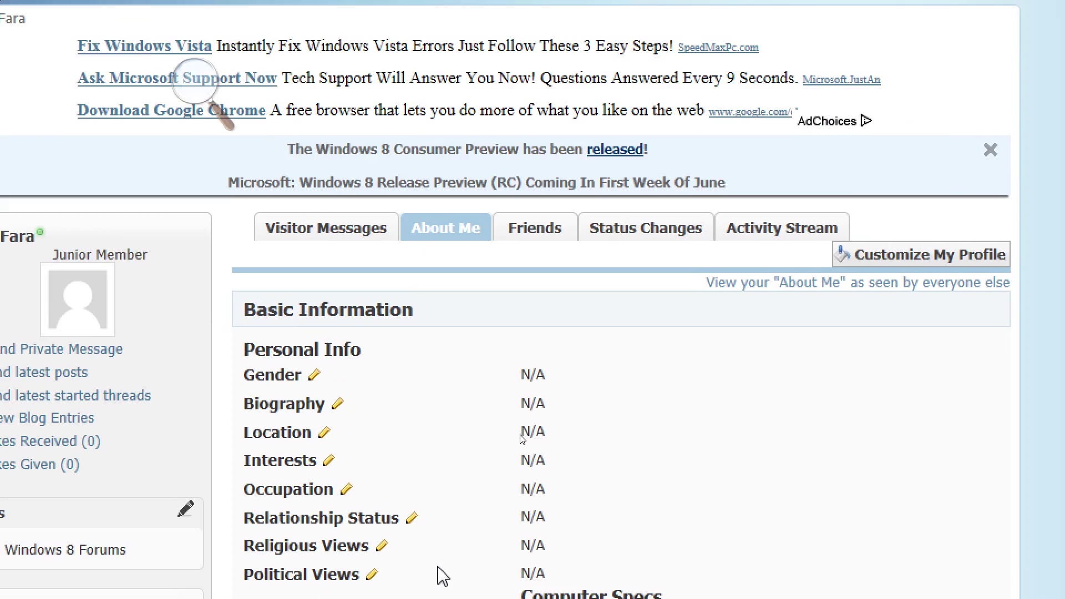
scroll(482, 471, "down", 10)
scroll(488, 475, "up", 5)
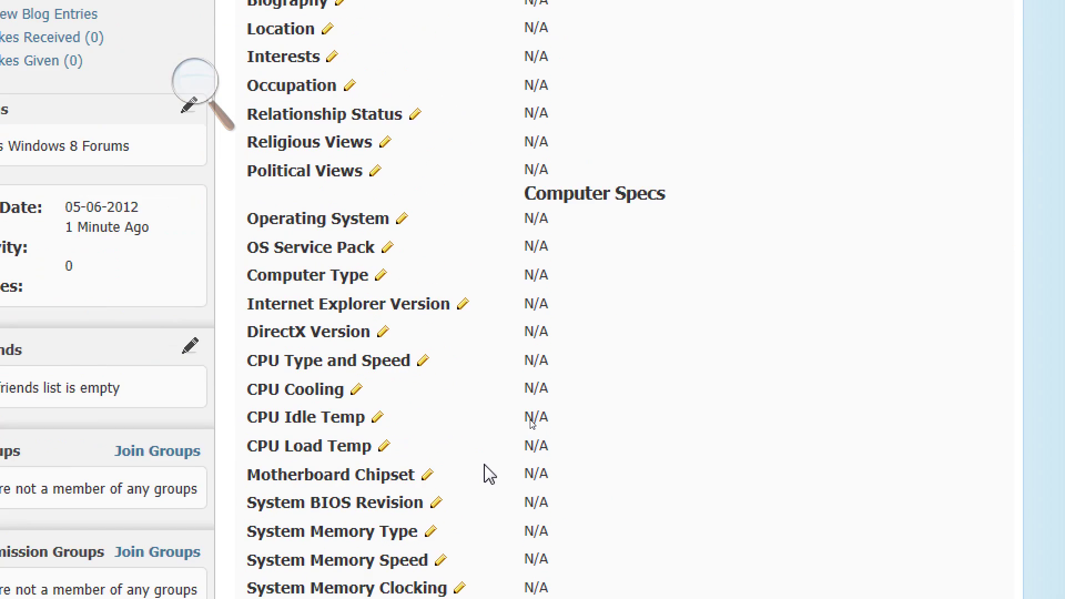
scroll(484, 469, "up", 3)
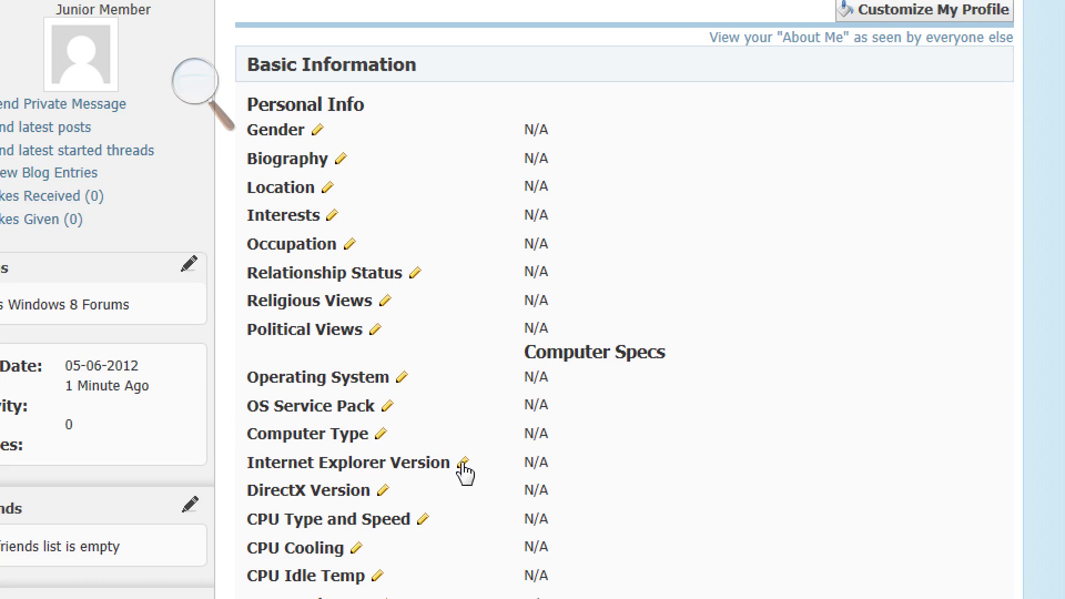
scroll(394, 442, "down", 20)
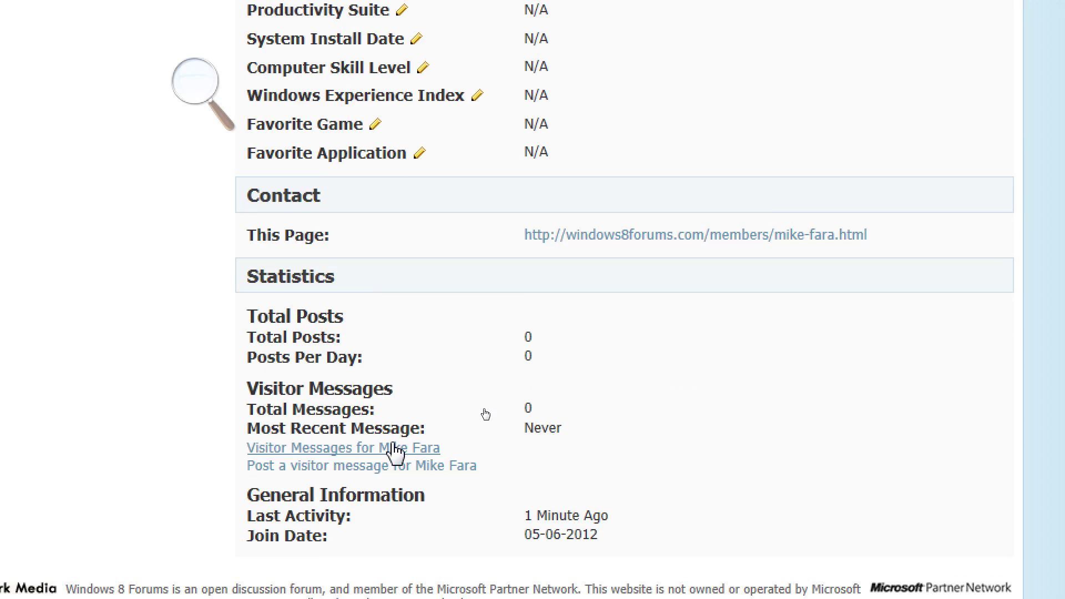
scroll(395, 452, "up", 9)
scroll(405, 452, "up", 18)
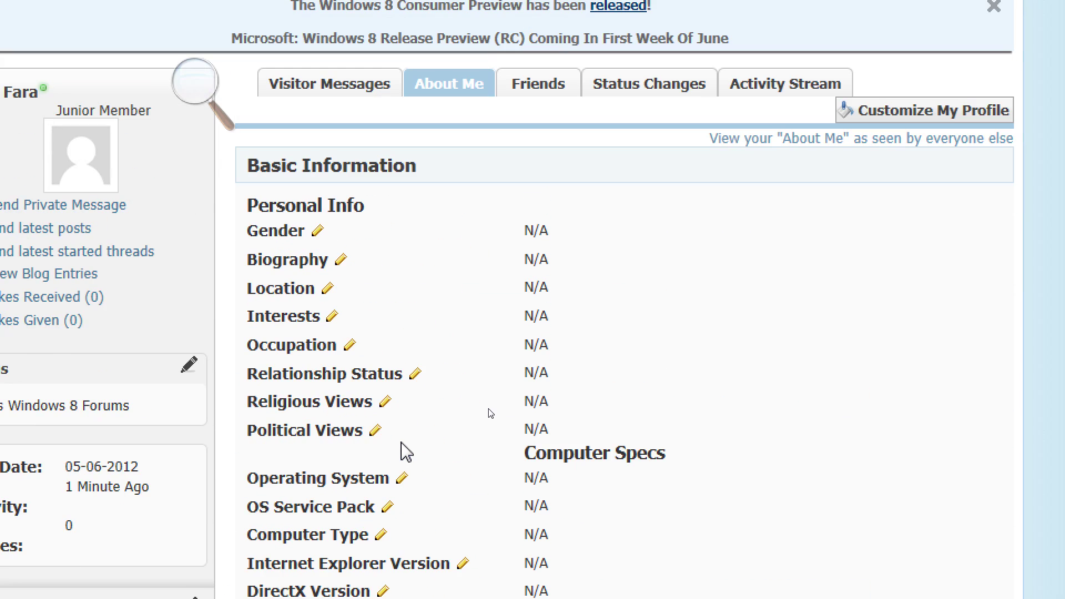
scroll(406, 452, "up", 1)
scroll(404, 452, "down", 20)
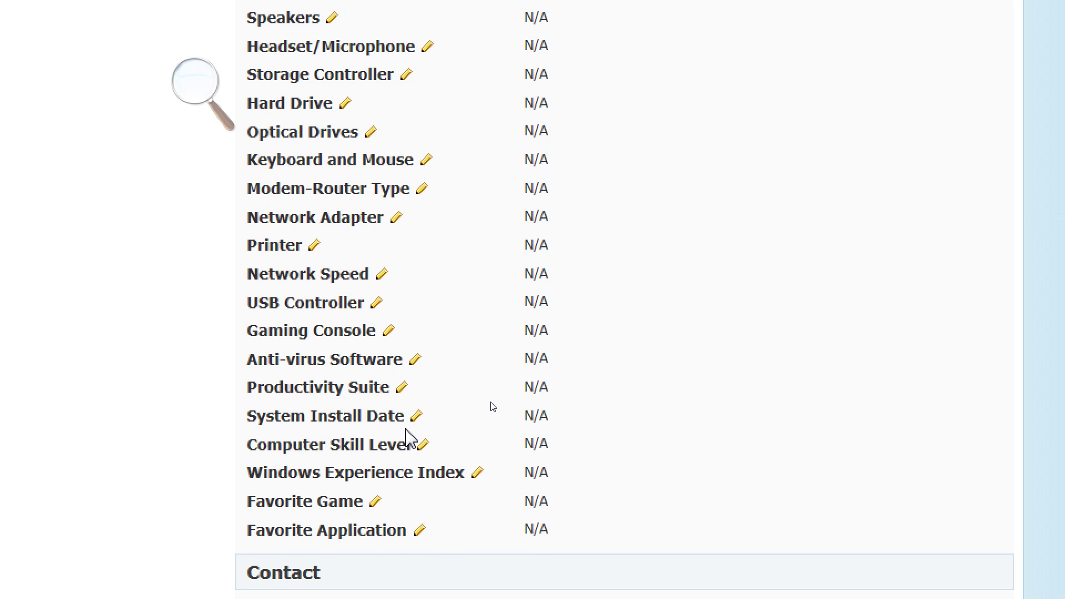
scroll(405, 430, "up", 20)
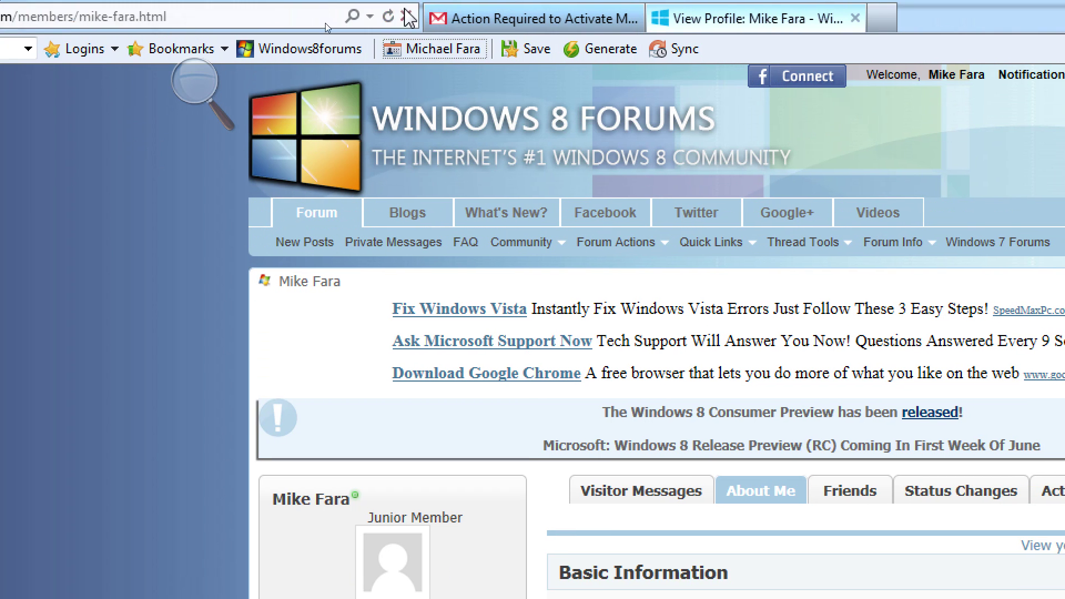
left_click(305, 220)
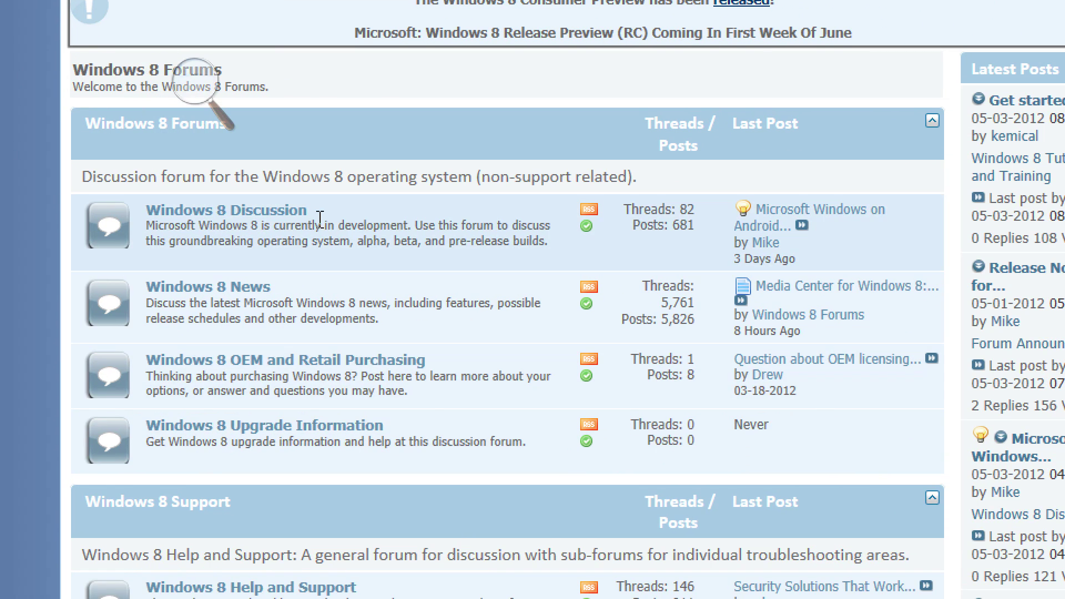
Go to Windows 8 Help and Support > Windows 8 Beta Builds and Leaks and start a new thread's title.
scroll(610, 443, "down", 7)
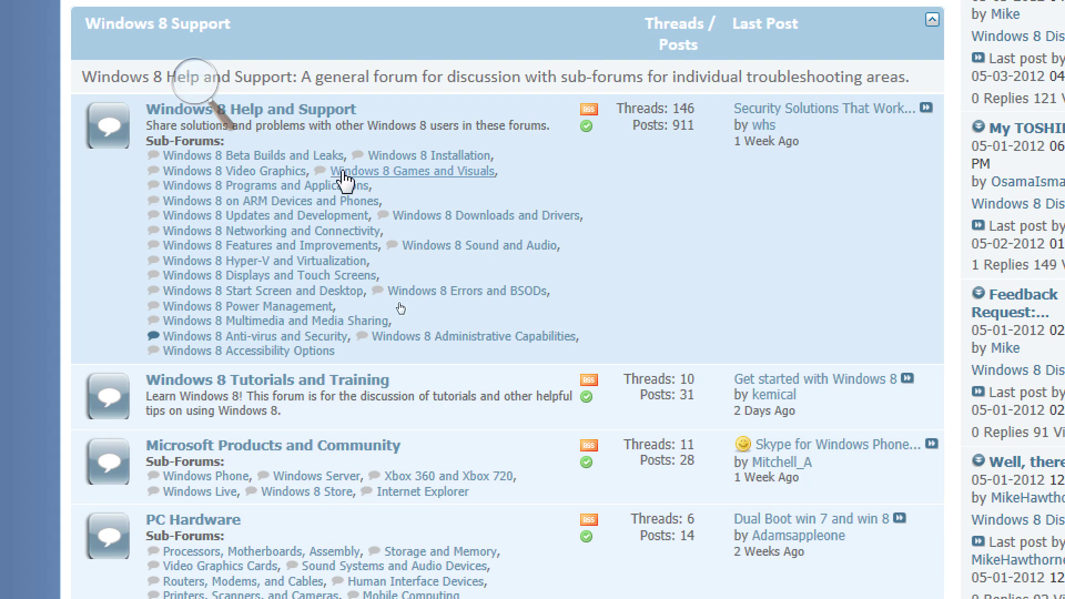
left_click(334, 112)
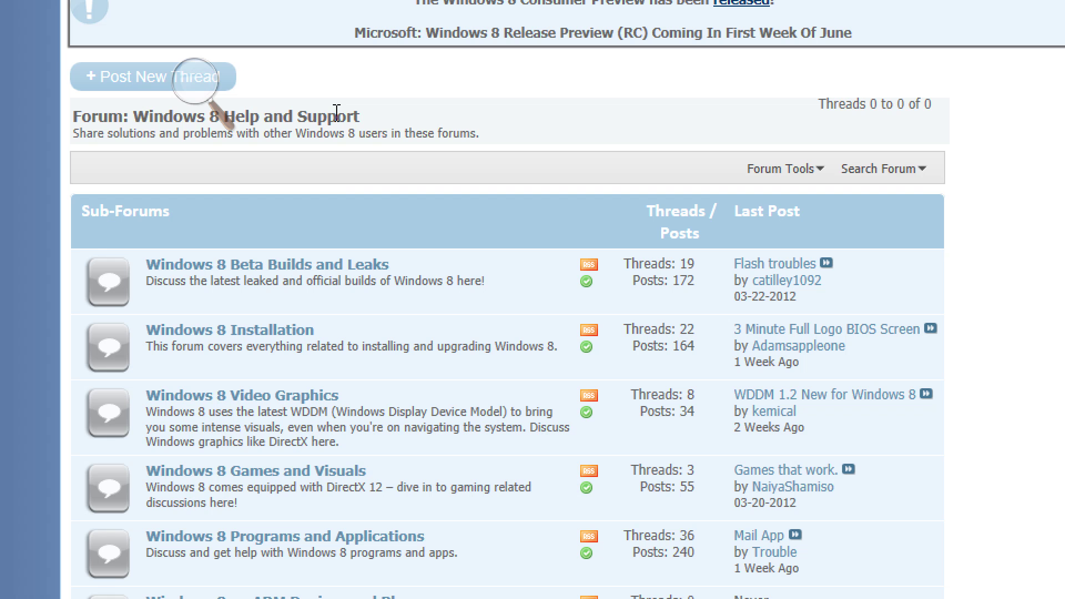
scroll(276, 350, "down", 8)
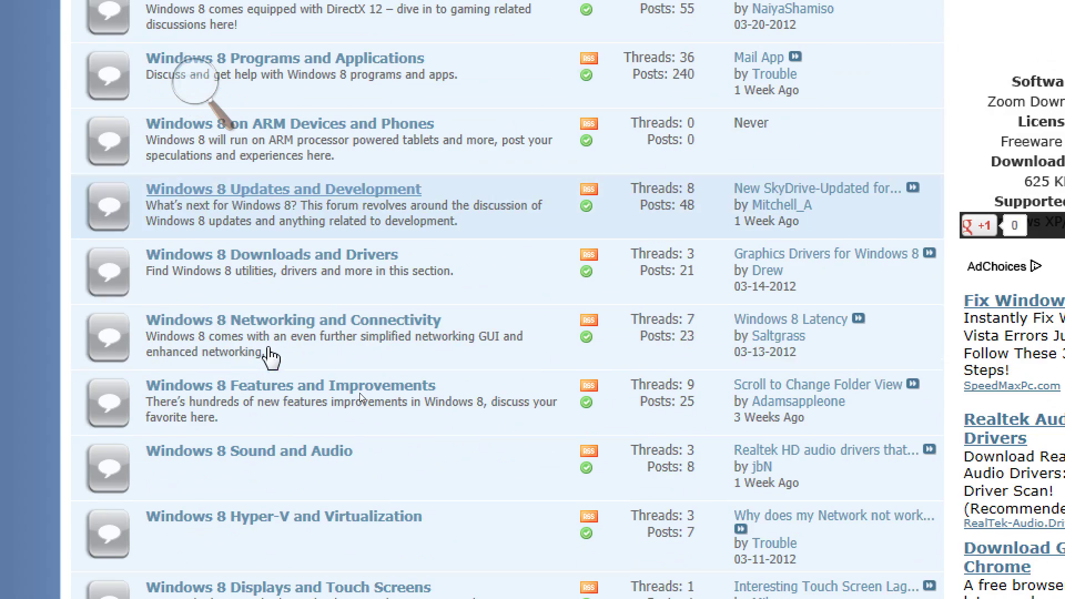
scroll(268, 355, "up", 8)
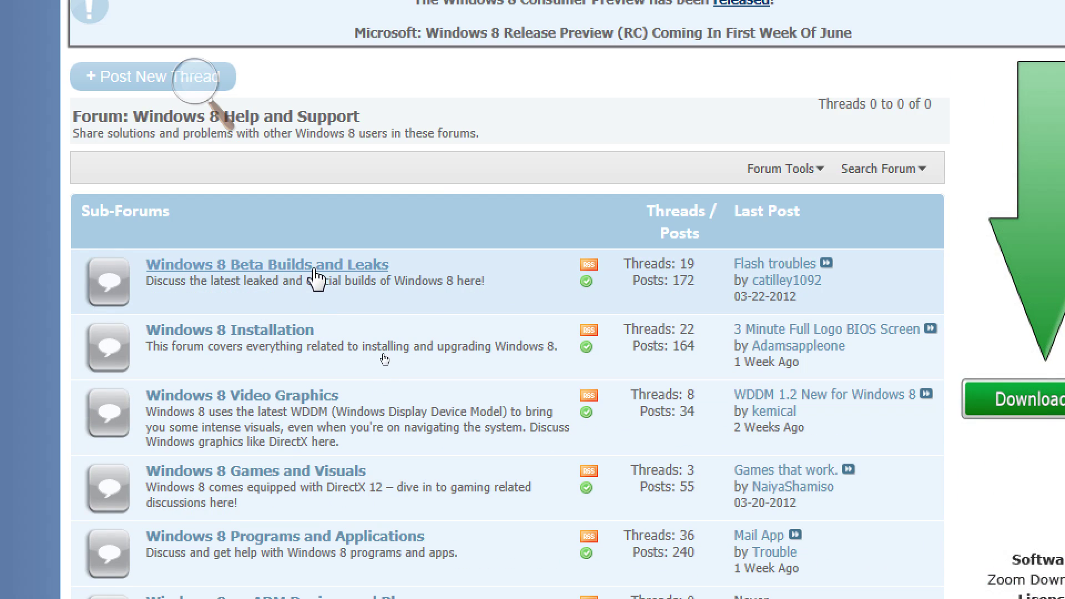
left_click(316, 275)
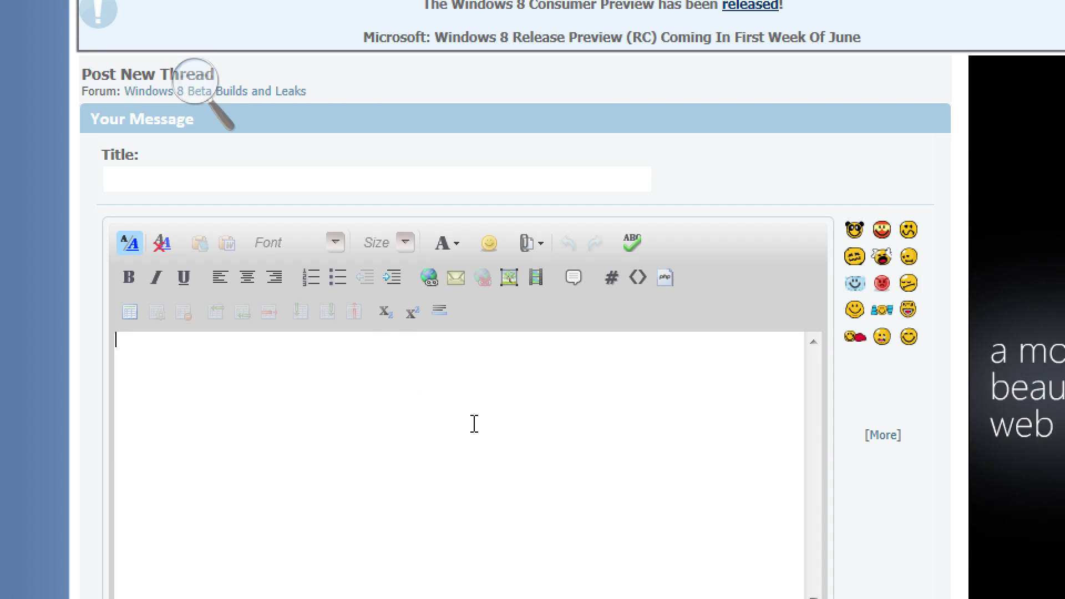
left_click(404, 187)
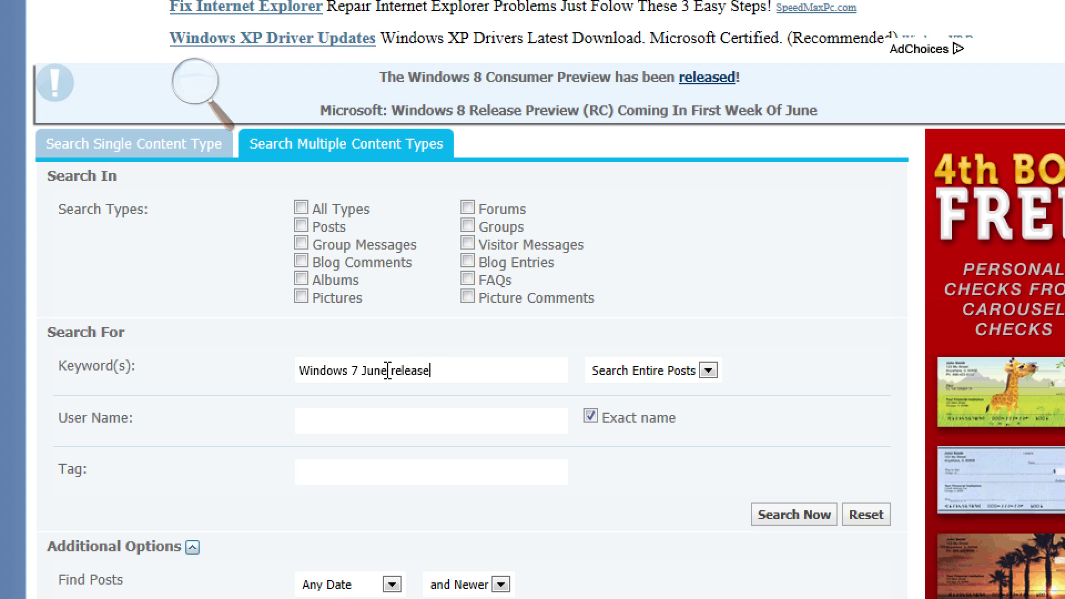
Search for 'Windows 7 June release' and scroll through the 9 matching threads.
left_click(811, 527)
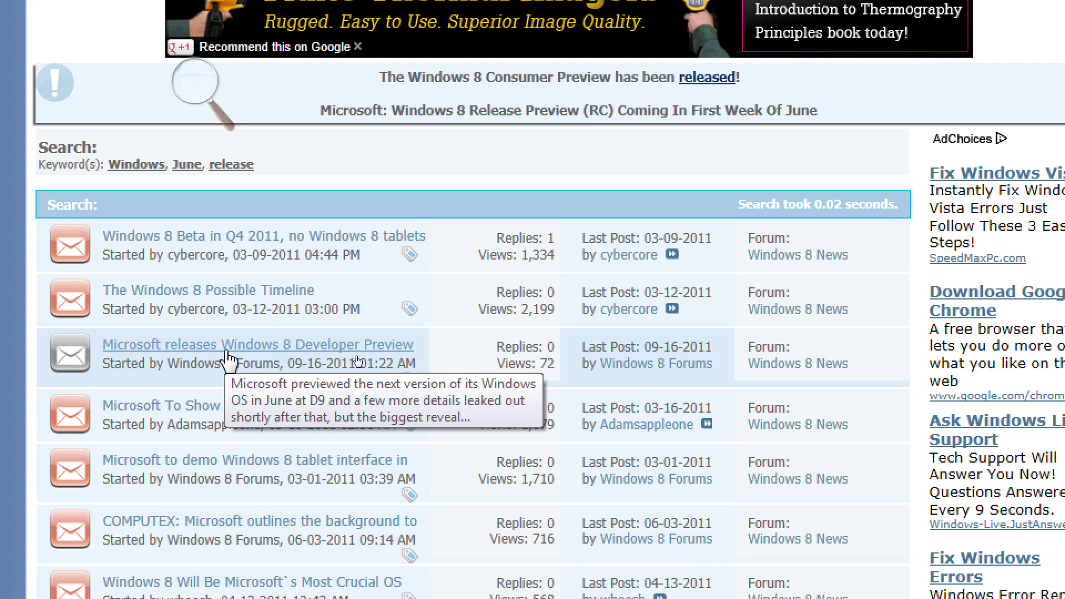
scroll(230, 361, "down", 4)
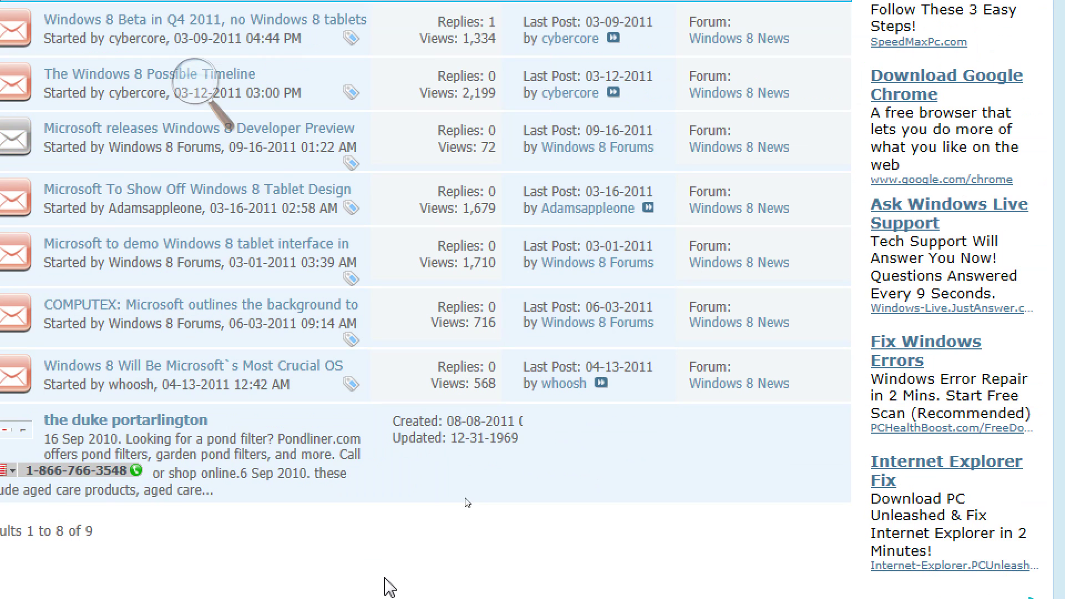
scroll(295, 339, "up", 3)
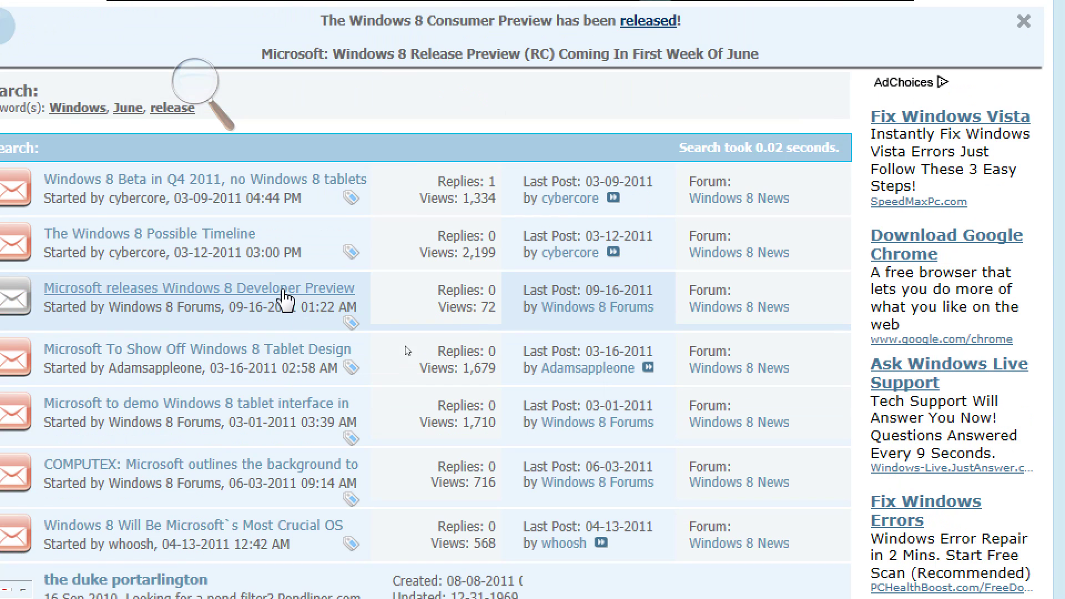
Read The Windows 8 Possible Timeline thread, then open the Google Site Search page from the forum index.
left_click(235, 232)
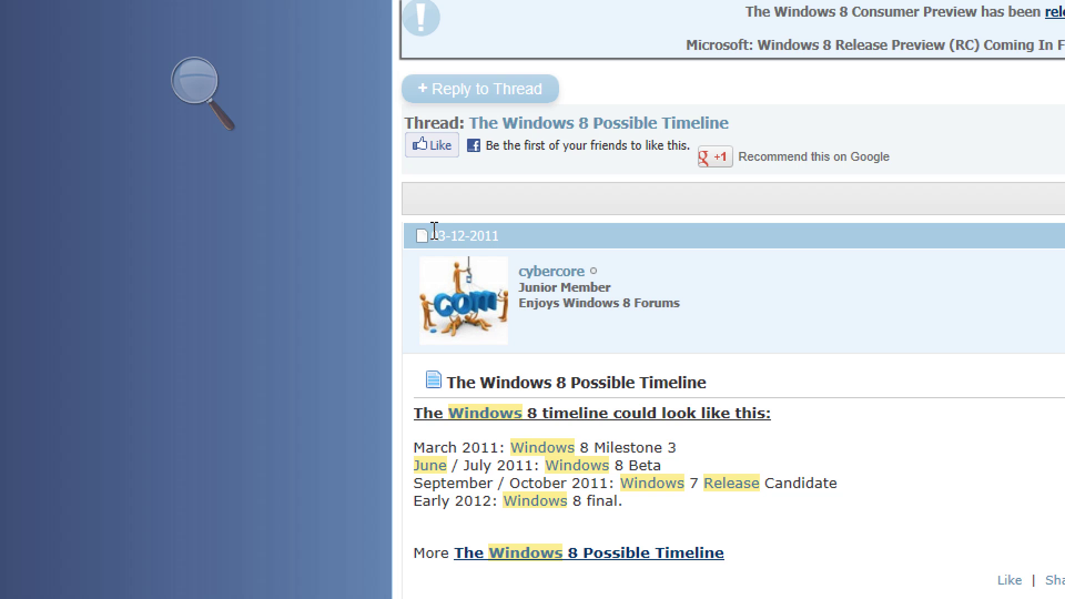
scroll(599, 210, "up", 4)
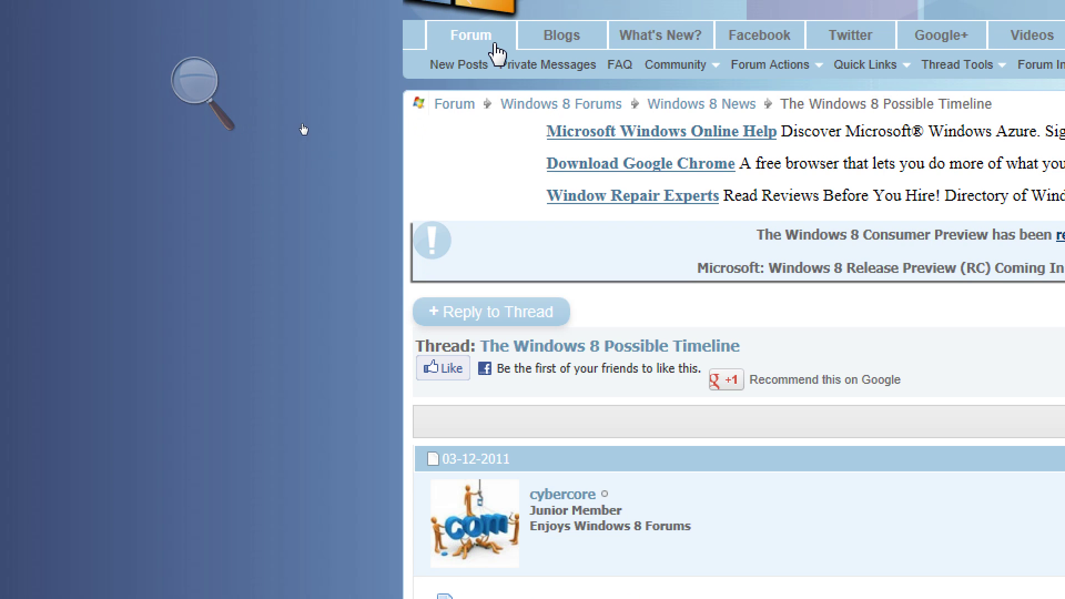
left_click(493, 42)
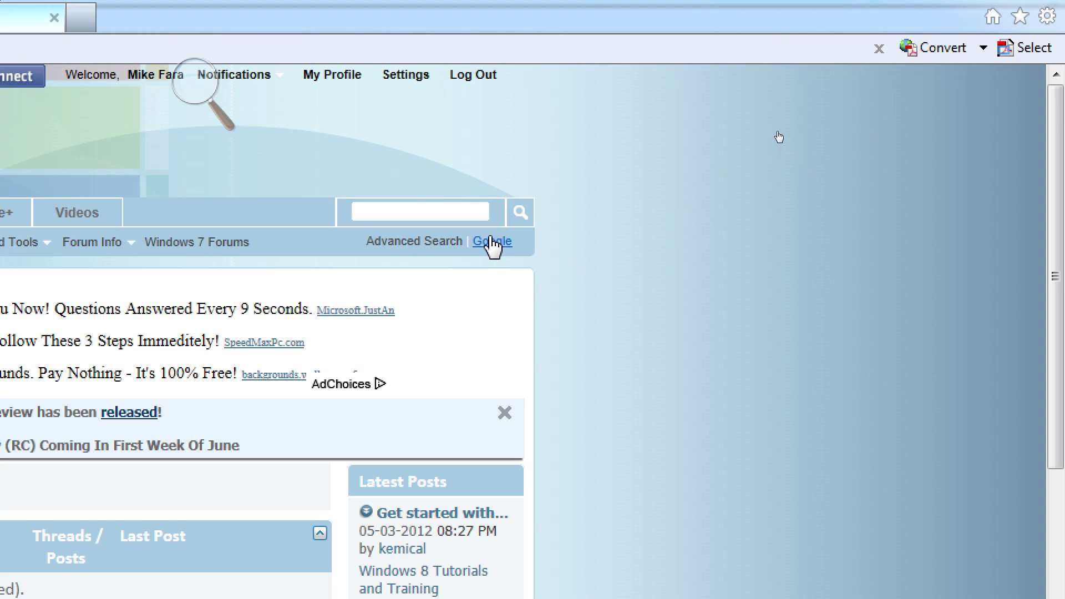
left_click(490, 244)
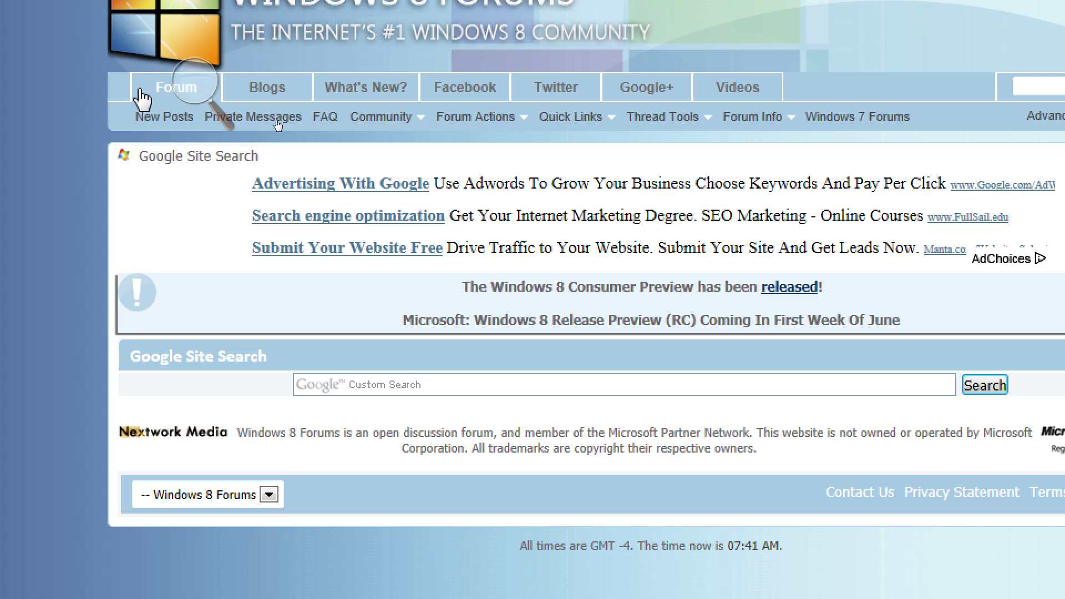
Return to the Forum index and scroll through the sections with their thread and post counts.
left_click(143, 94)
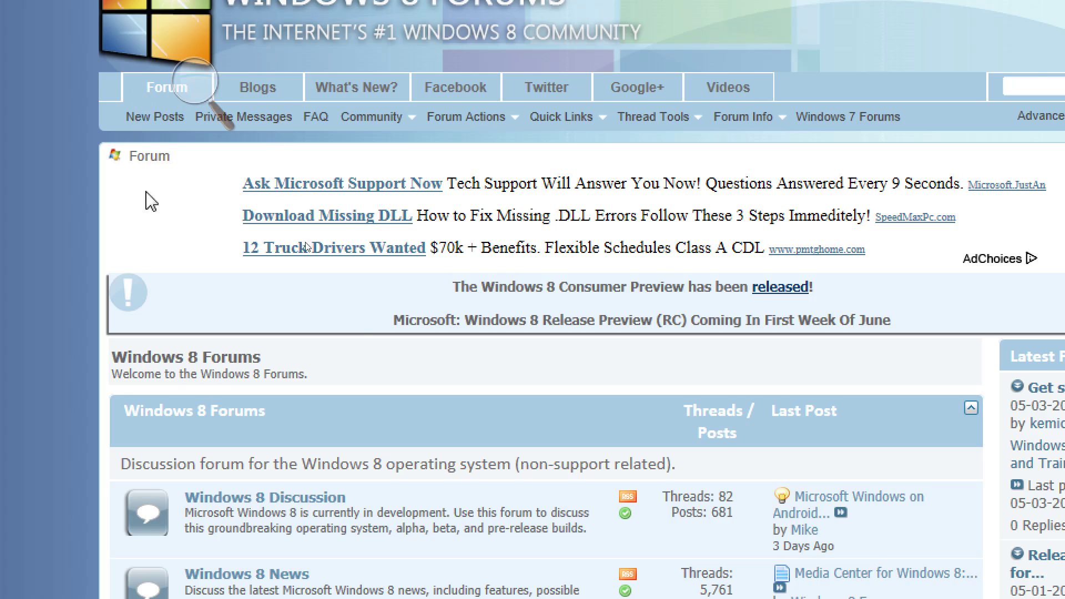
scroll(501, 558, "down", 10)
scroll(502, 550, "down", 2)
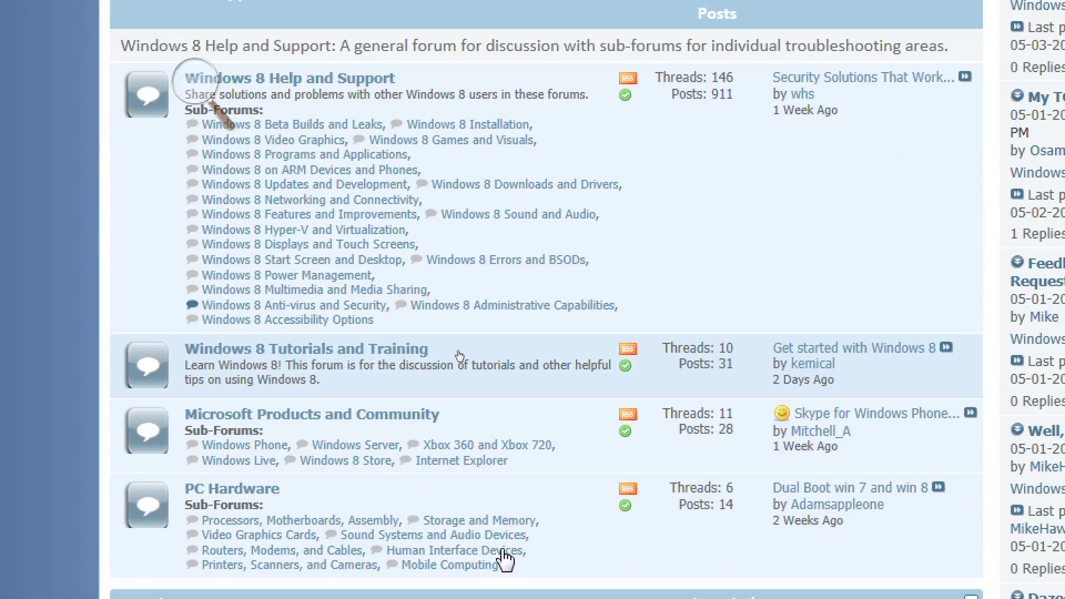
scroll(501, 550, "up", 11)
scroll(501, 550, "down", 2)
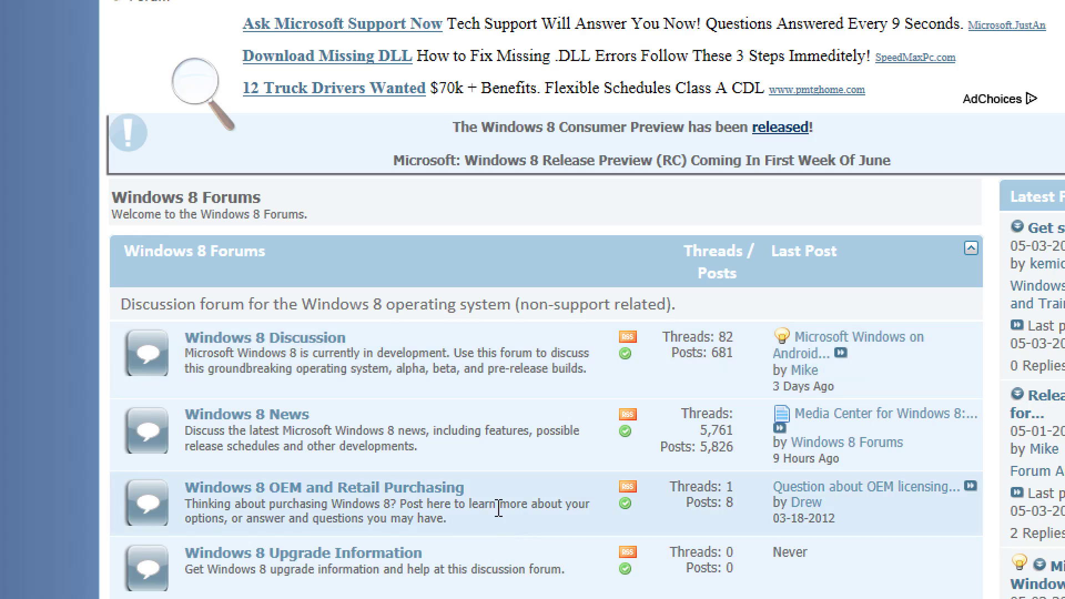